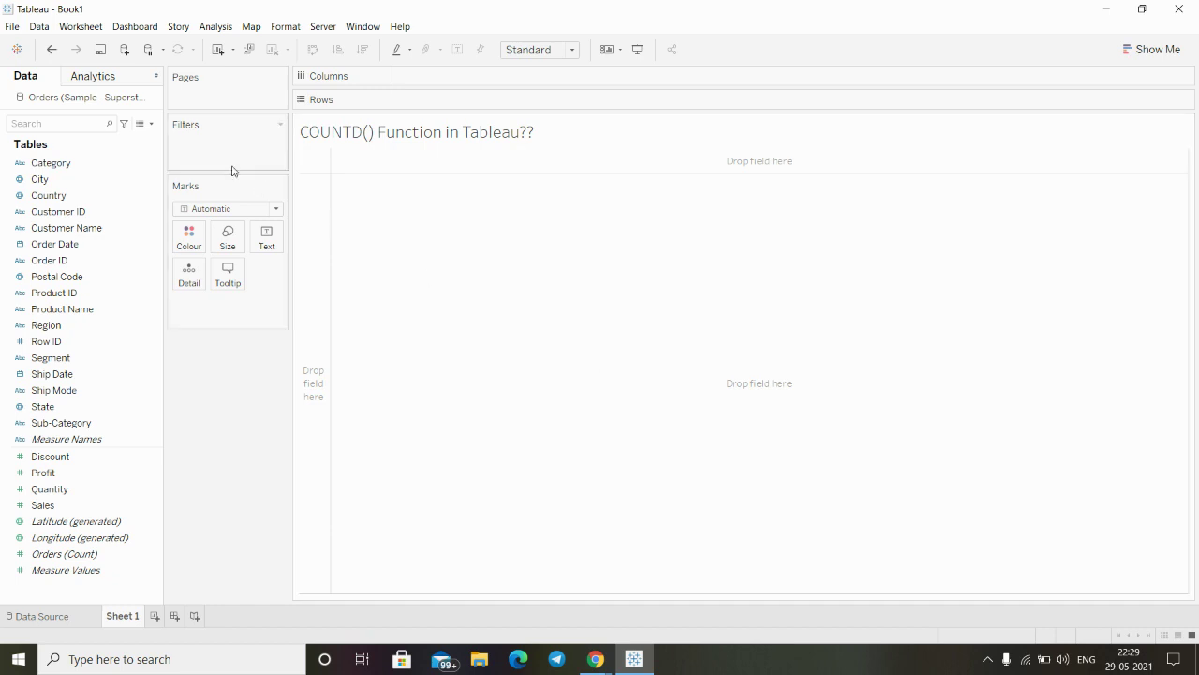
# Step: Draft a calculated field named COUNTD with a COUNTD formula, then close it without saving
pyautogui.click(150, 125)
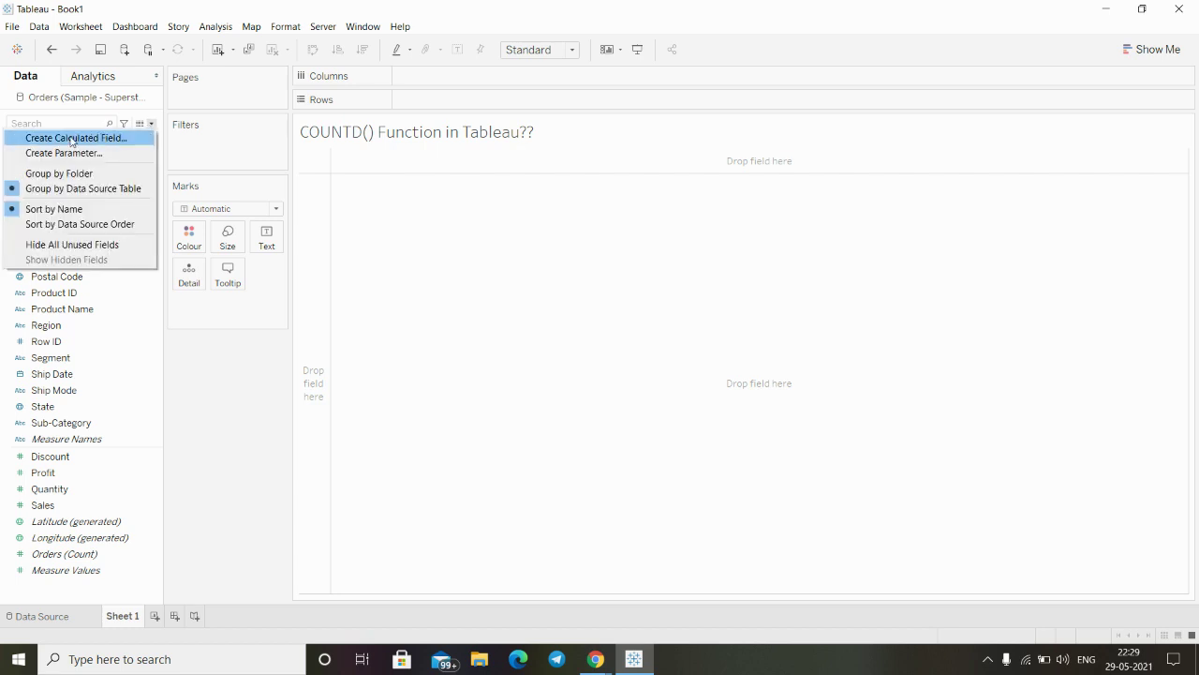
pyautogui.click(72, 139)
pyautogui.press('BackSpace')
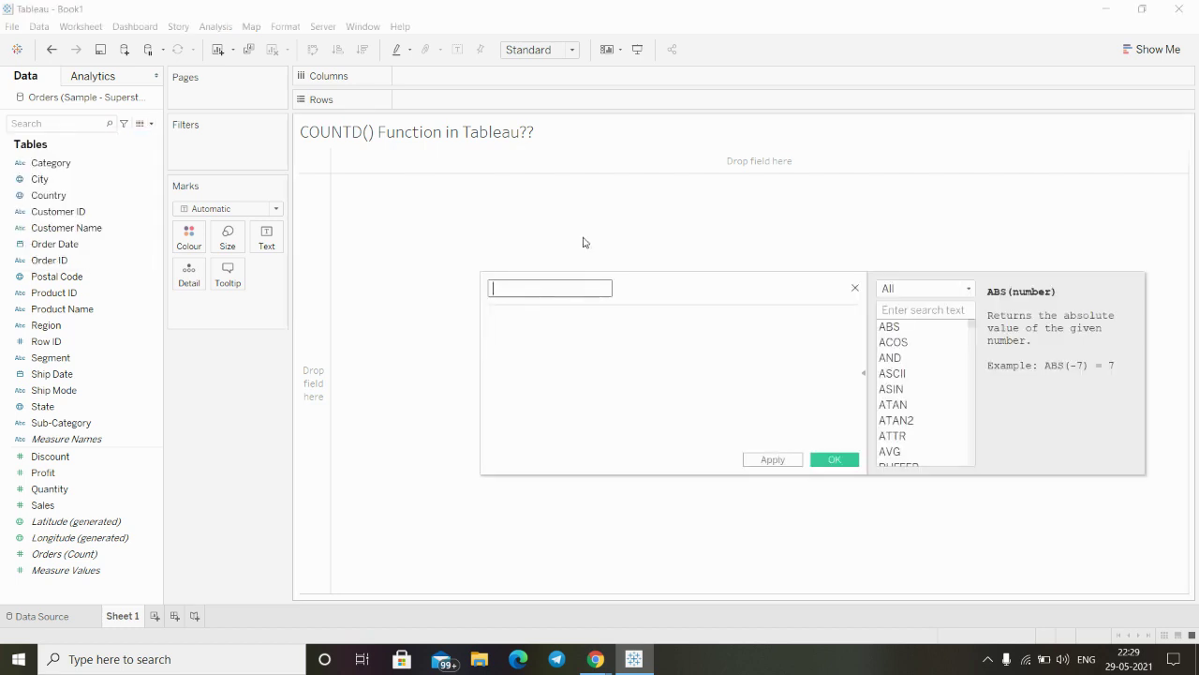
pyautogui.write('COUNTD')
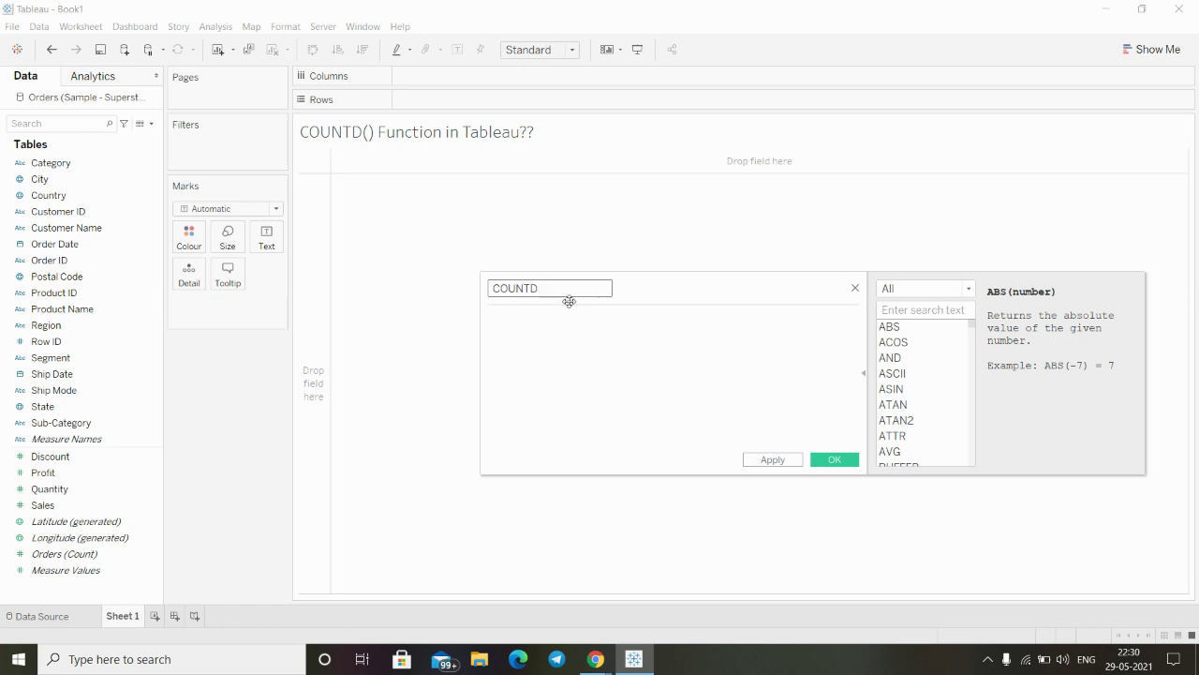
pyautogui.click(515, 334)
pyautogui.write('count')
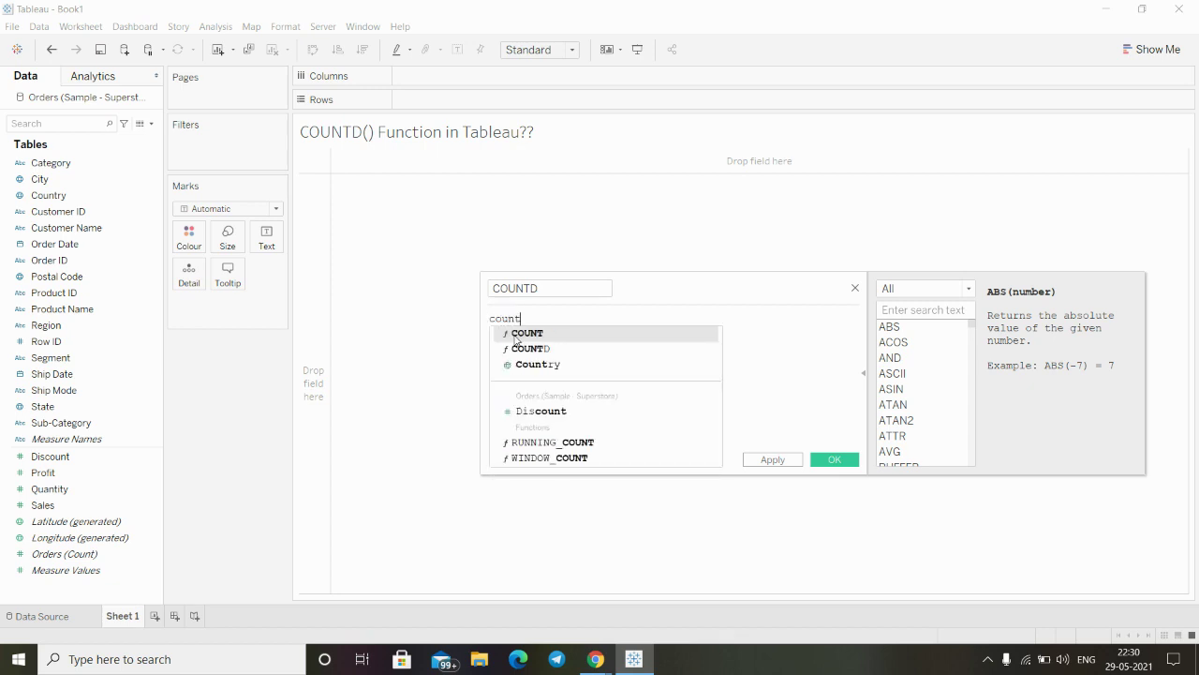
pyautogui.press('Return')
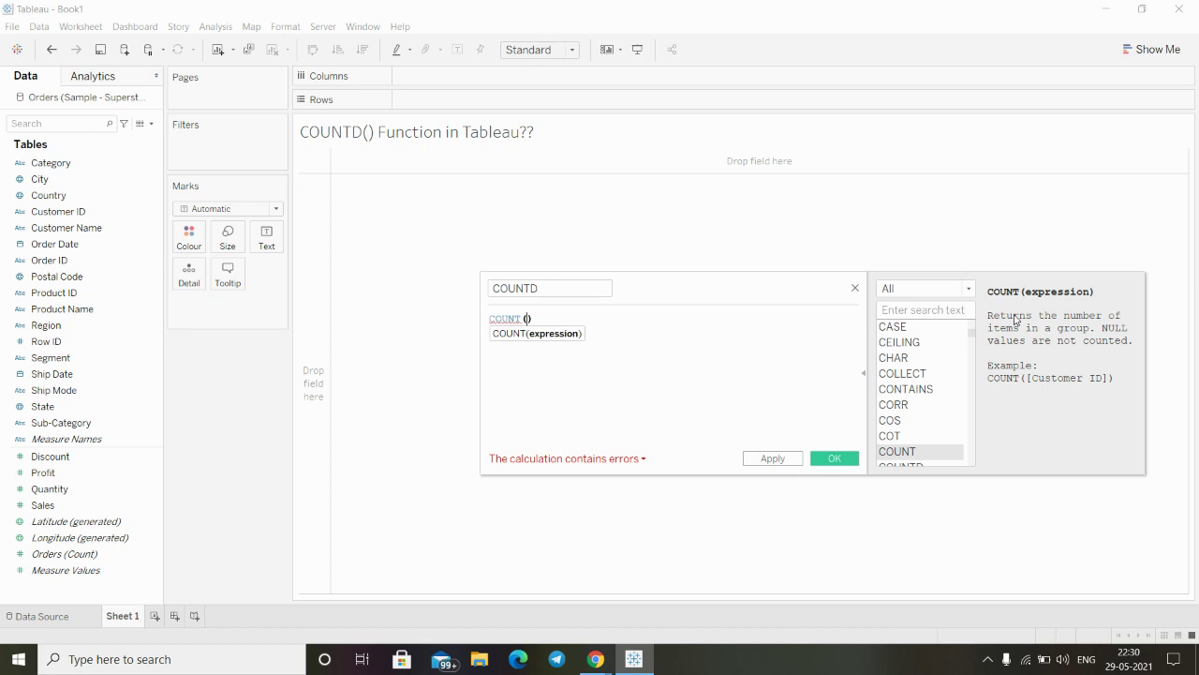
pyautogui.press('Left')
pyautogui.press('Left')
pyautogui.write('D')
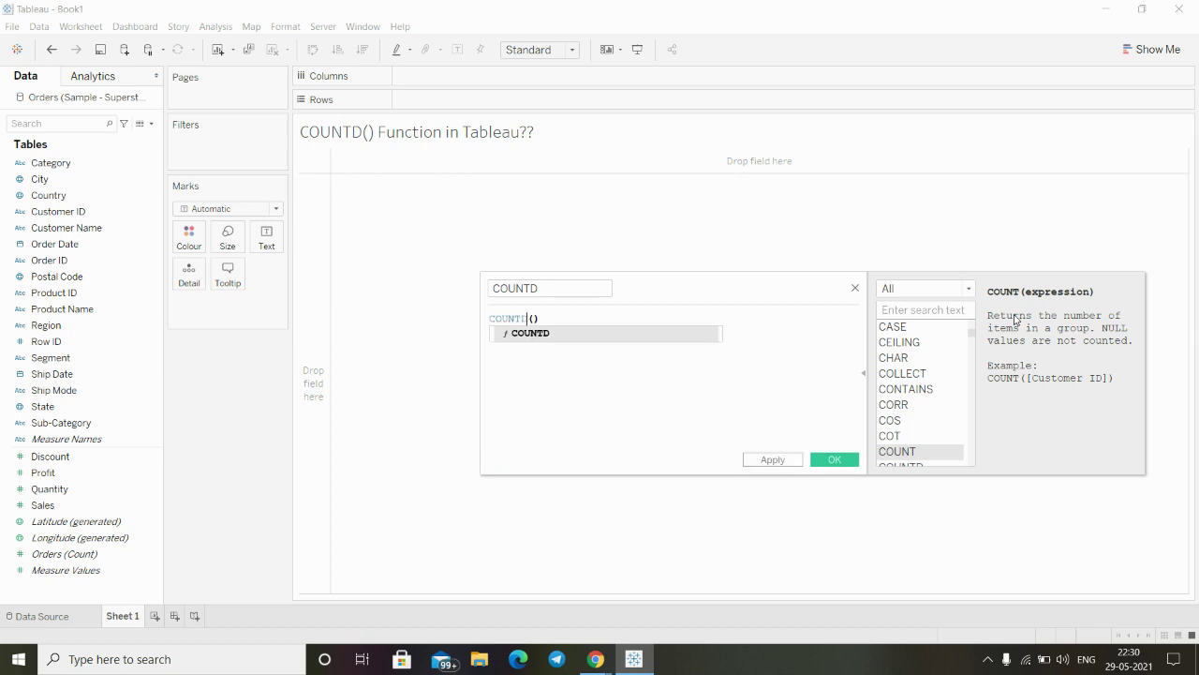
pyautogui.press('Right')
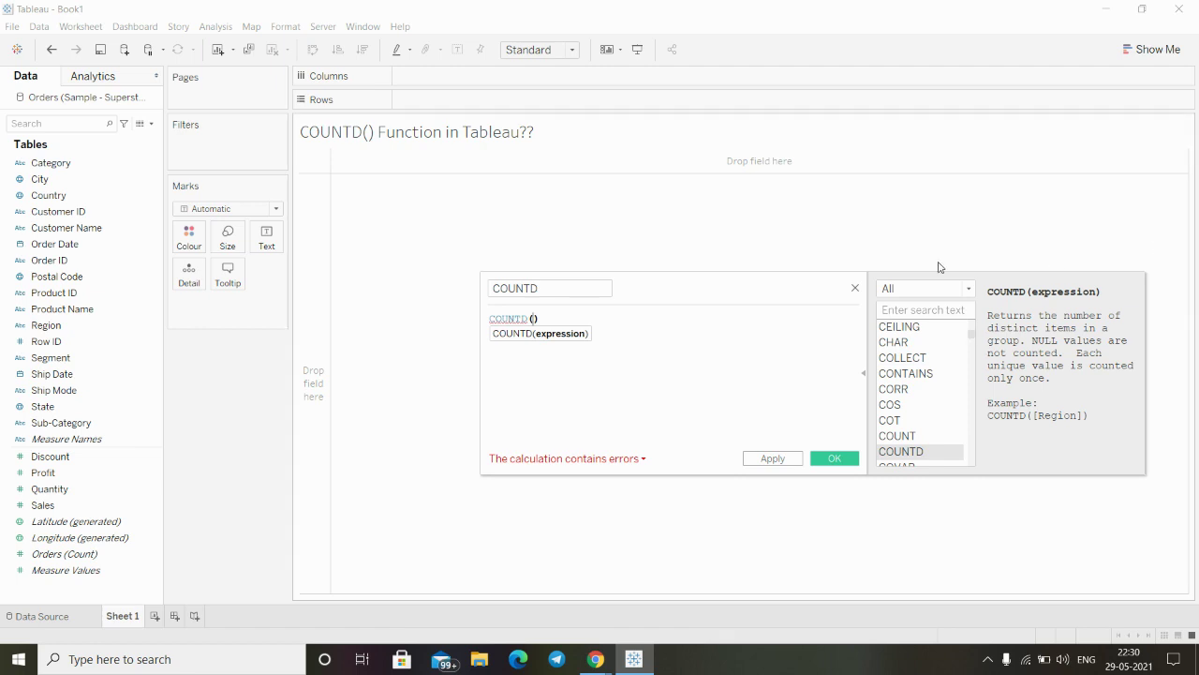
pyautogui.click(855, 288)
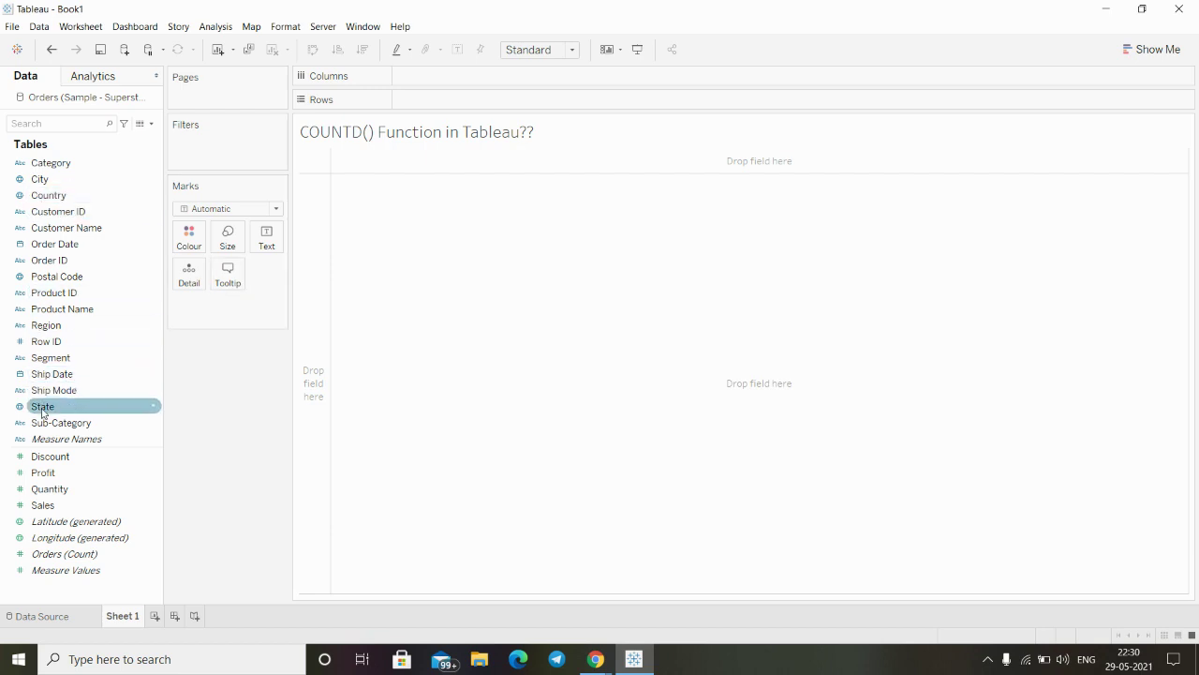
# Step: List the 17 sub-categories on Rows, then remove Sub-Category to empty the view
pyautogui.moveTo(47, 423); pyautogui.dragTo(416, 101)
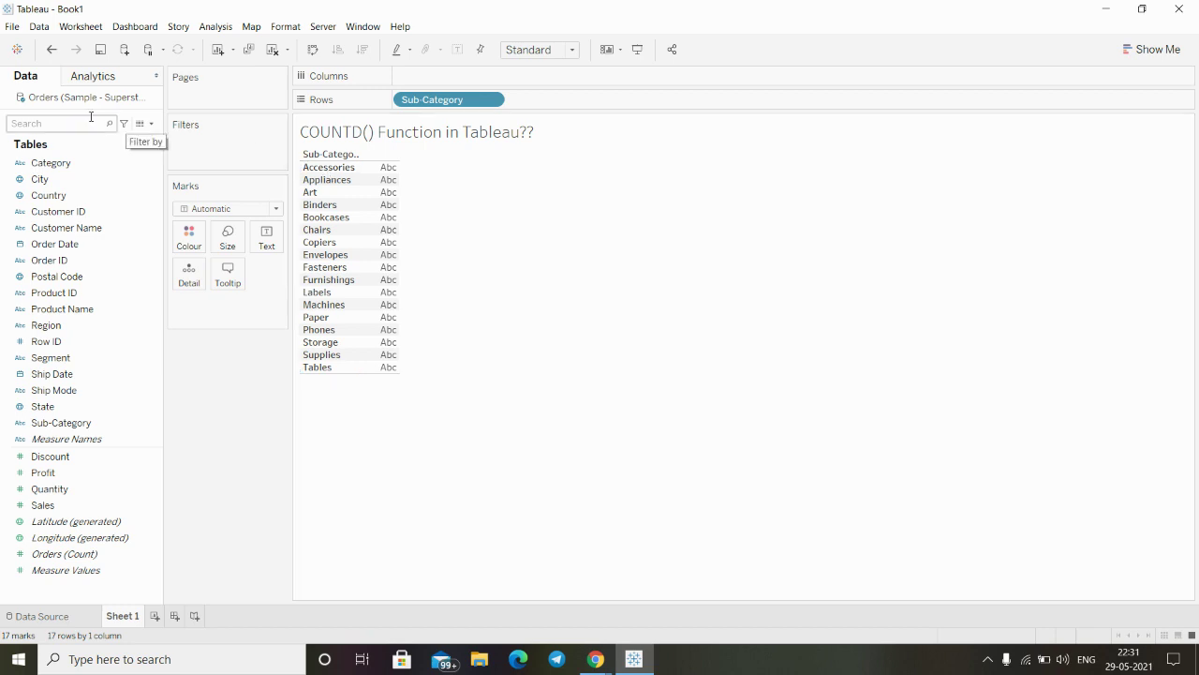
pyautogui.moveTo(487, 99); pyautogui.dragTo(491, 6)
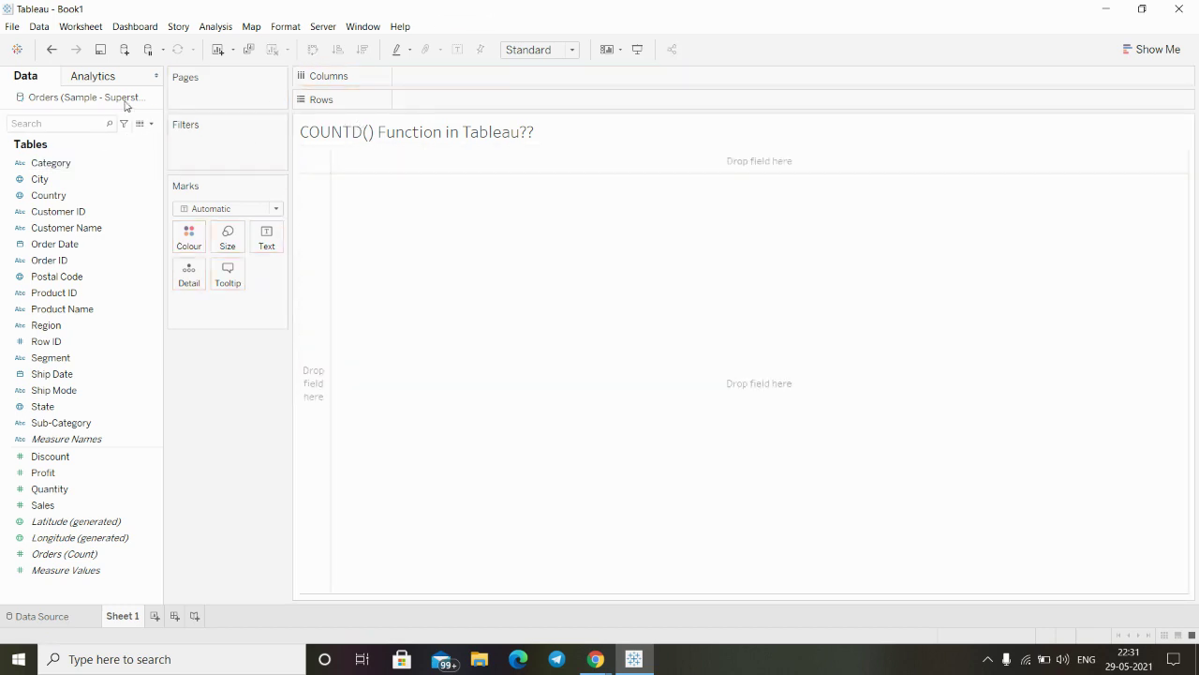
pyautogui.click(151, 123)
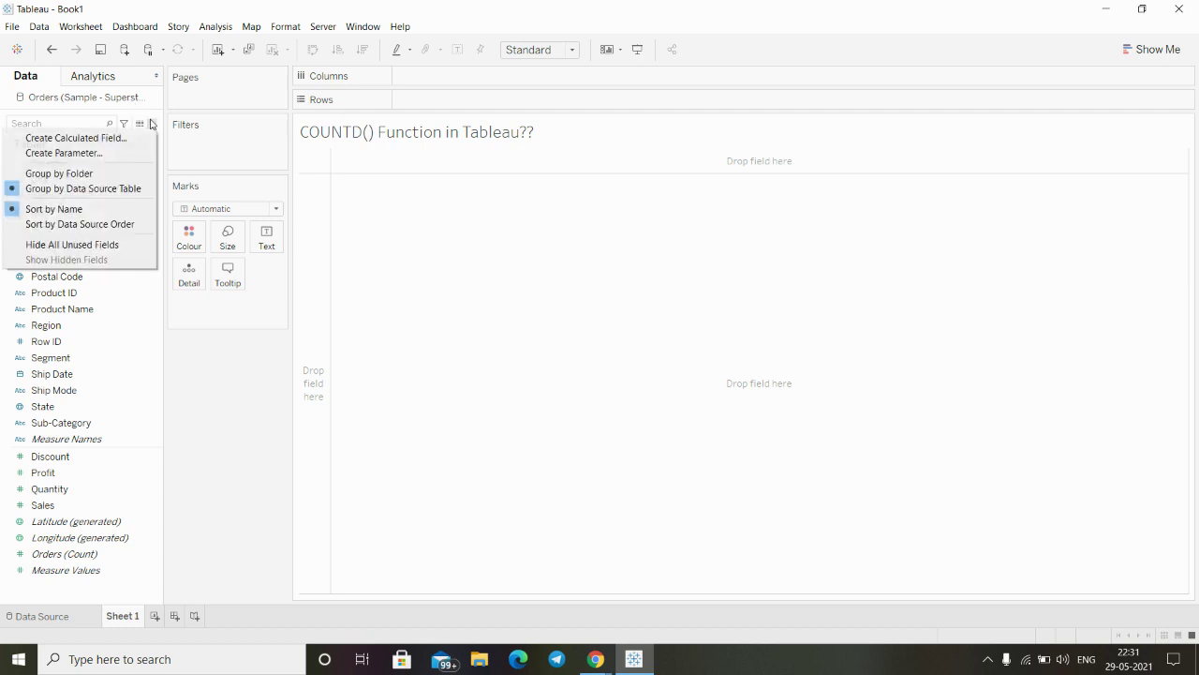
# Step: Create the calculated field COUNTD as COUNT([Sub-Category]) and place it on the sheet, showing 9,994
pyautogui.click(72, 140)
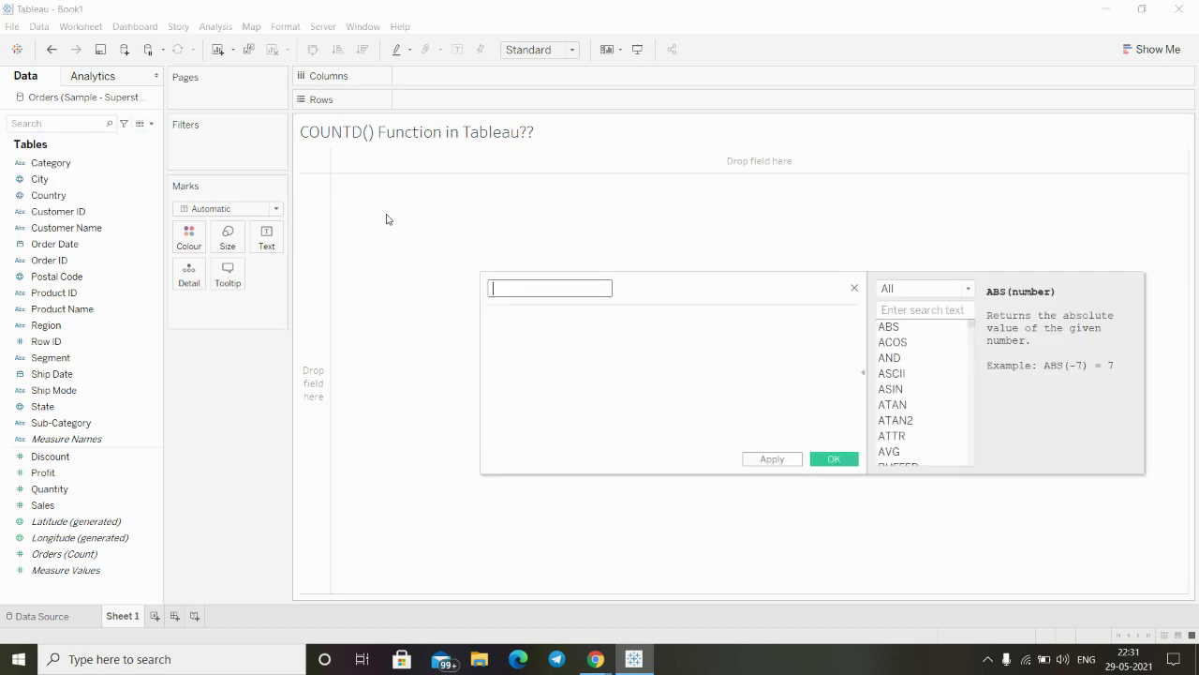
pyautogui.write('COUNTD')
pyautogui.click(530, 316)
pyautogui.write('count')
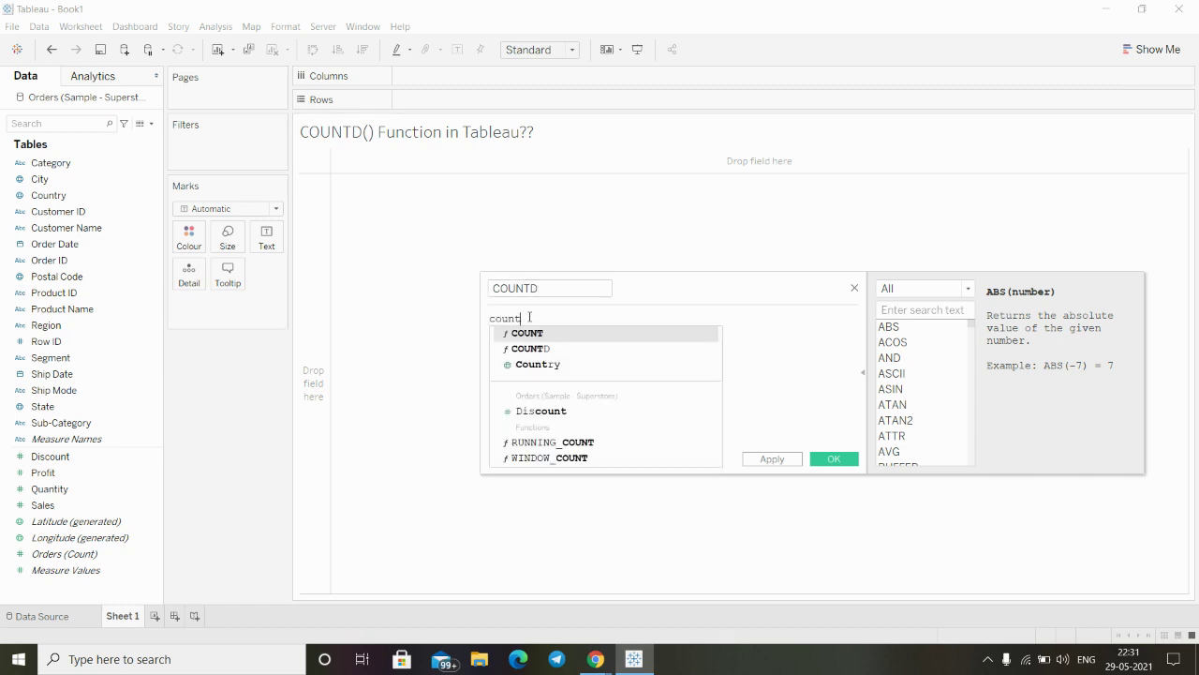
pyautogui.press('Return')
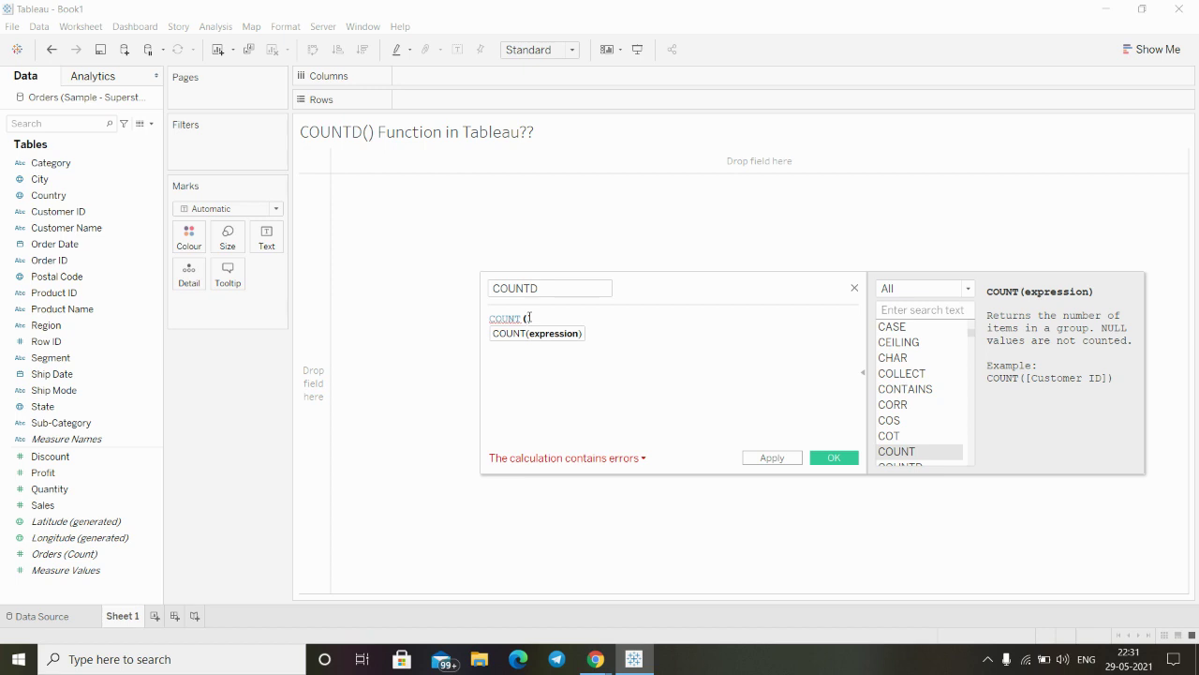
pyautogui.write('sub')
pyautogui.press('Return')
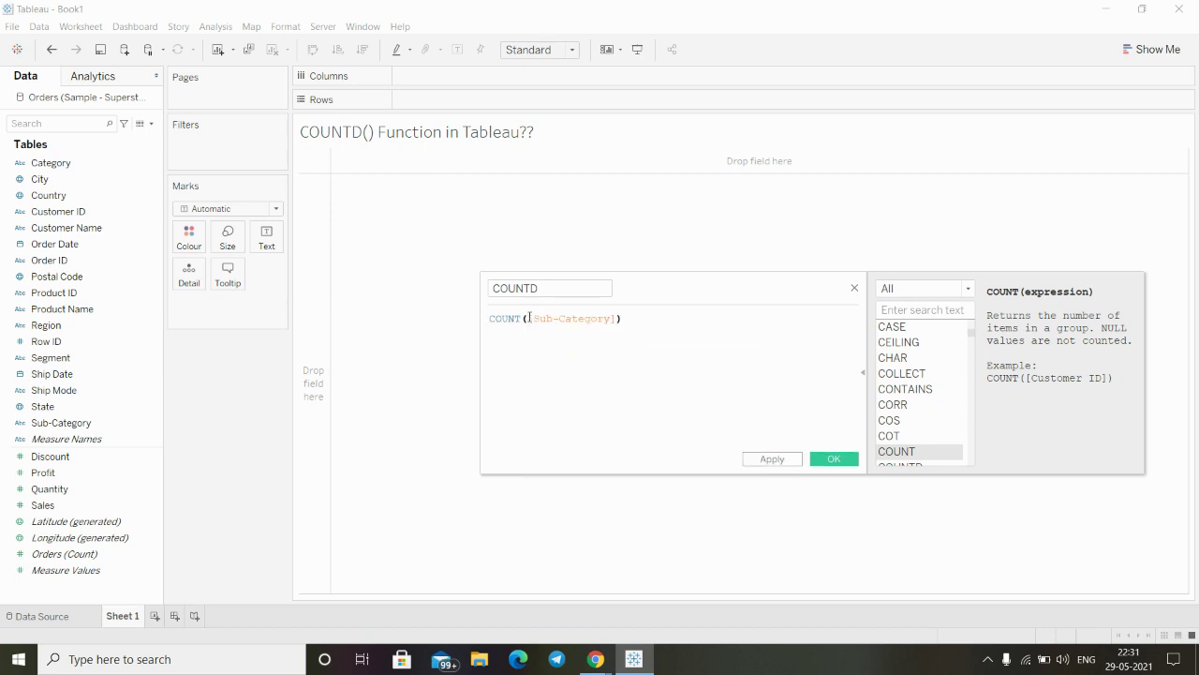
pyautogui.click(768, 458)
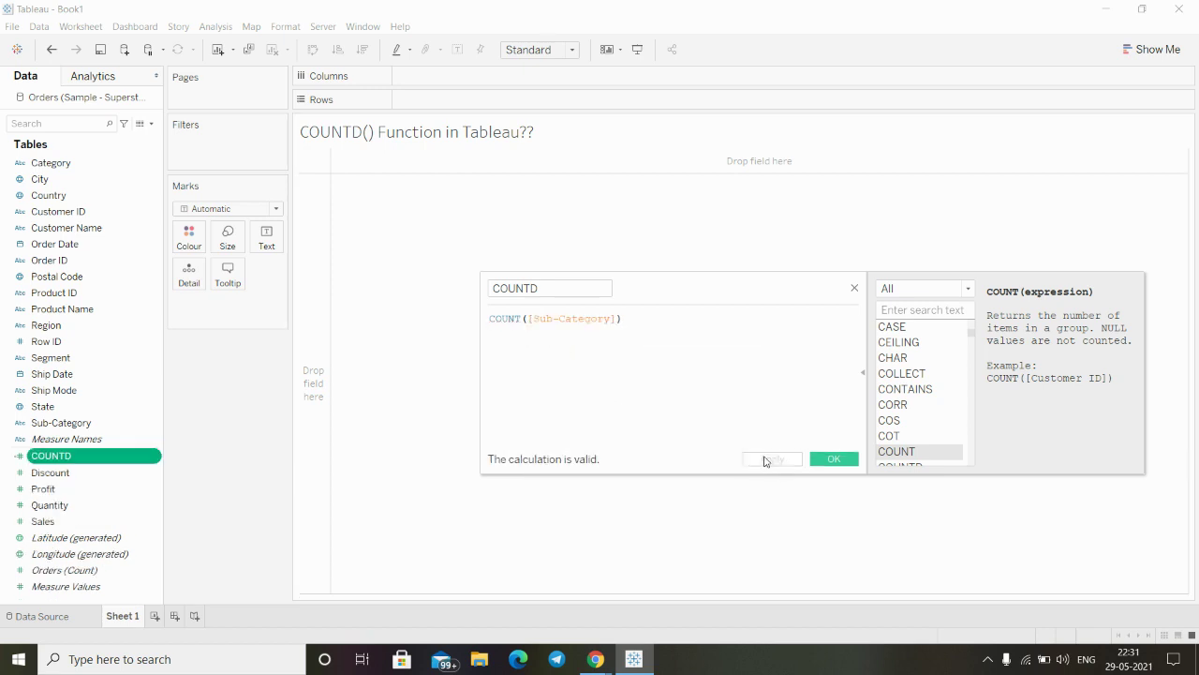
pyautogui.moveTo(50, 455); pyautogui.dragTo(268, 236)
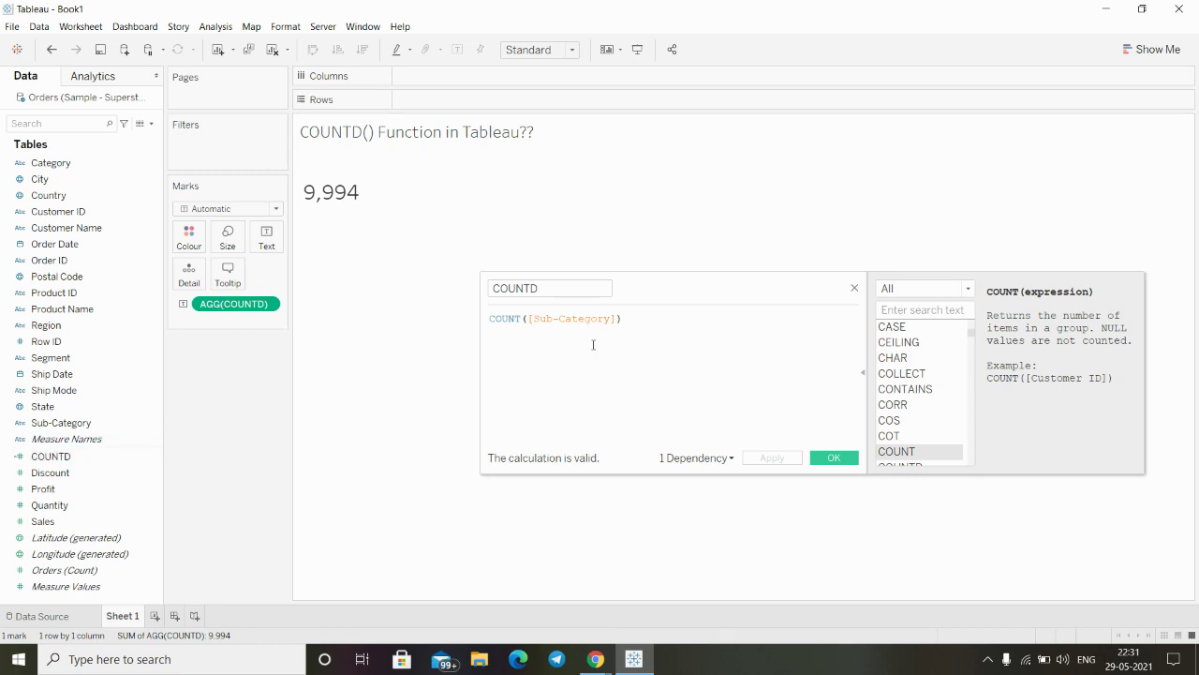
# Step: Change the COUNTD formula to COUNTD([Sub-Category]) so the sheet shows 17, and close the editor
pyautogui.click(522, 319)
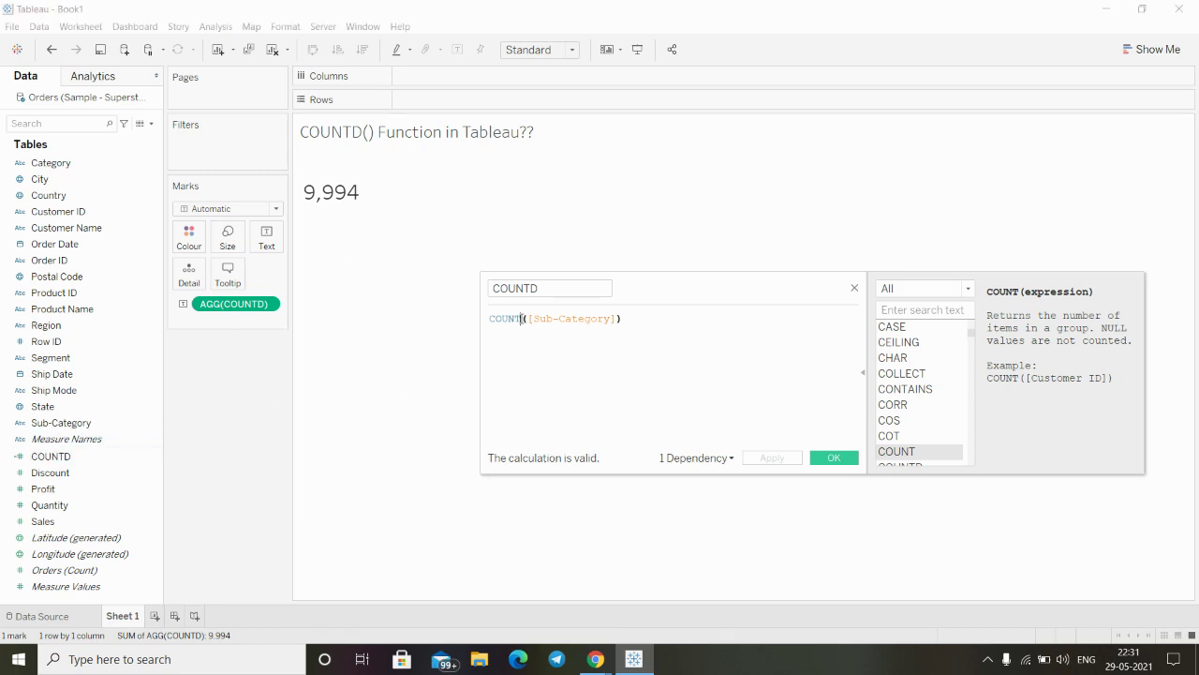
pyautogui.write('D')
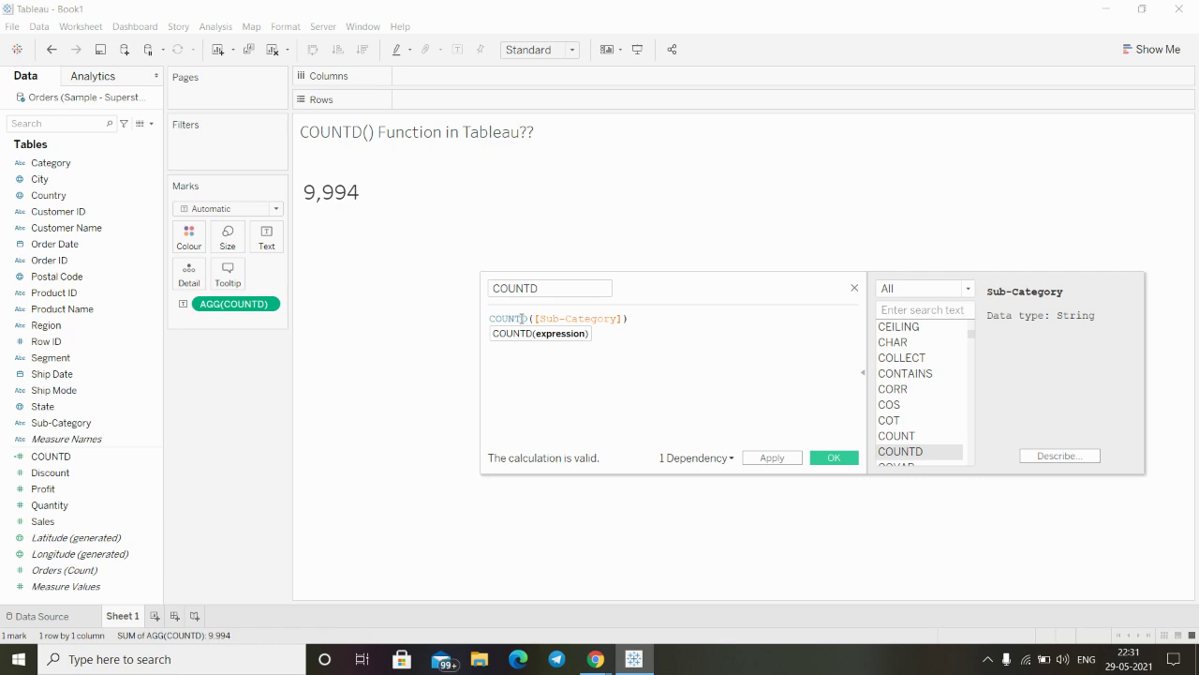
pyautogui.click(770, 459)
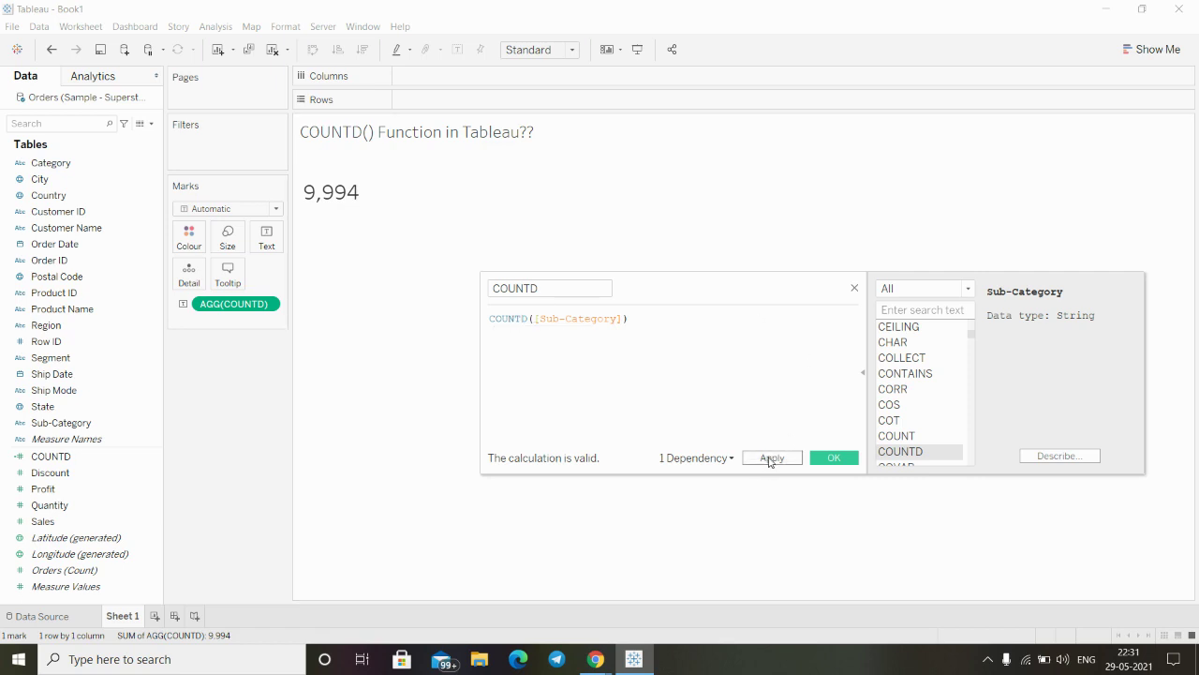
pyautogui.moveTo(318, 202)
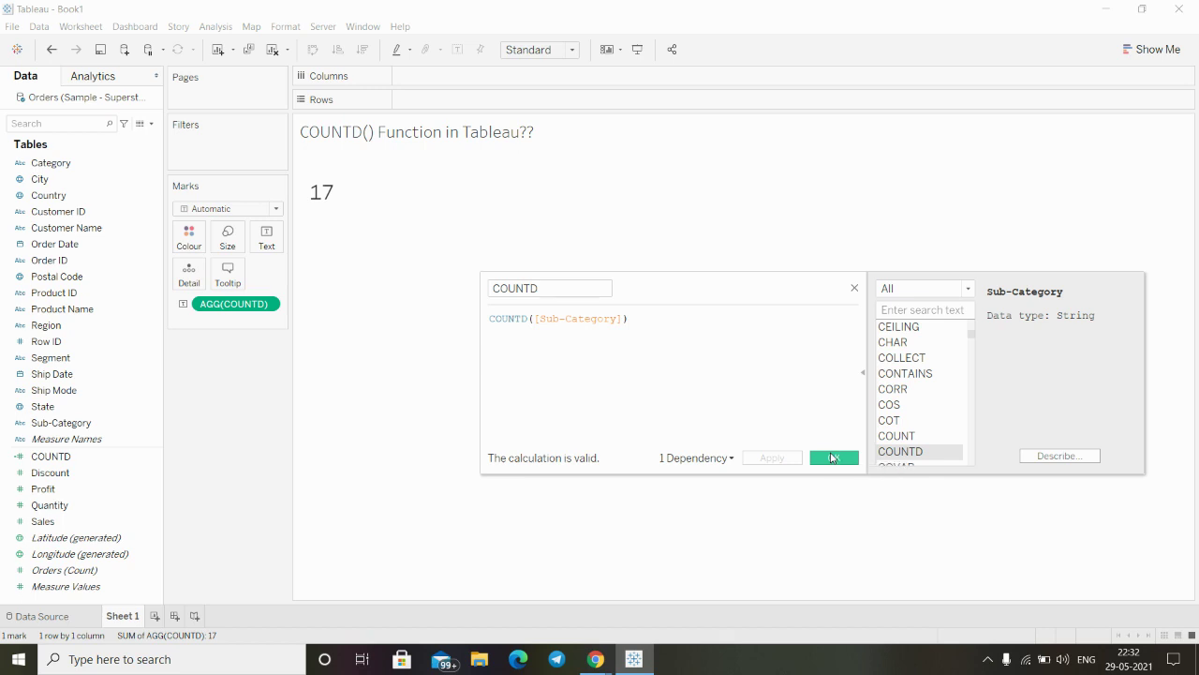
pyautogui.click(832, 456)
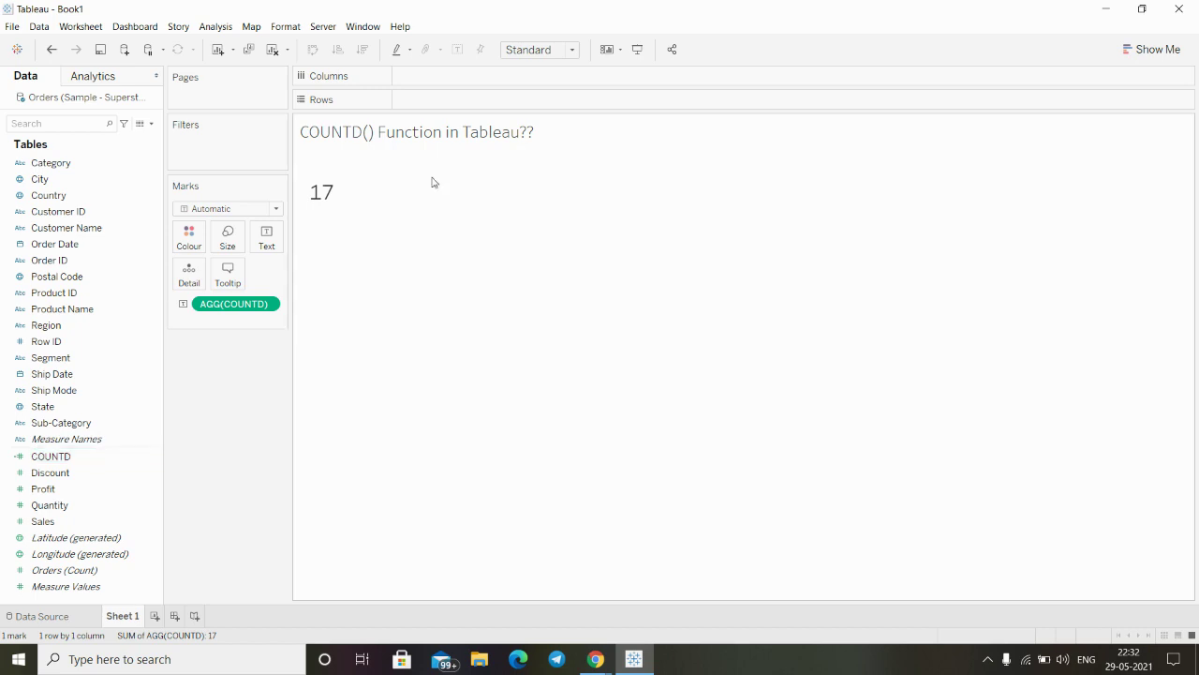
# Step: Remove the COUNTD value, list Furniture, Office Supplies and Technology on Rows, then clear them
pyautogui.moveTo(215, 310); pyautogui.dragTo(207, 463)
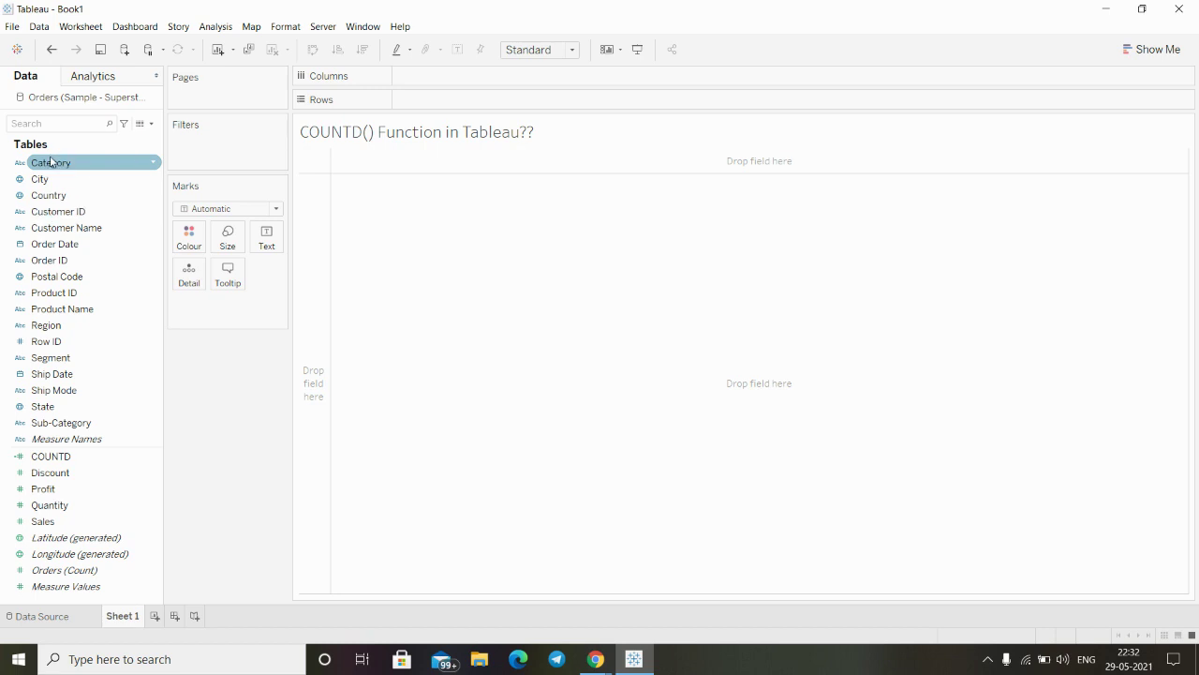
pyautogui.moveTo(51, 164); pyautogui.dragTo(438, 98)
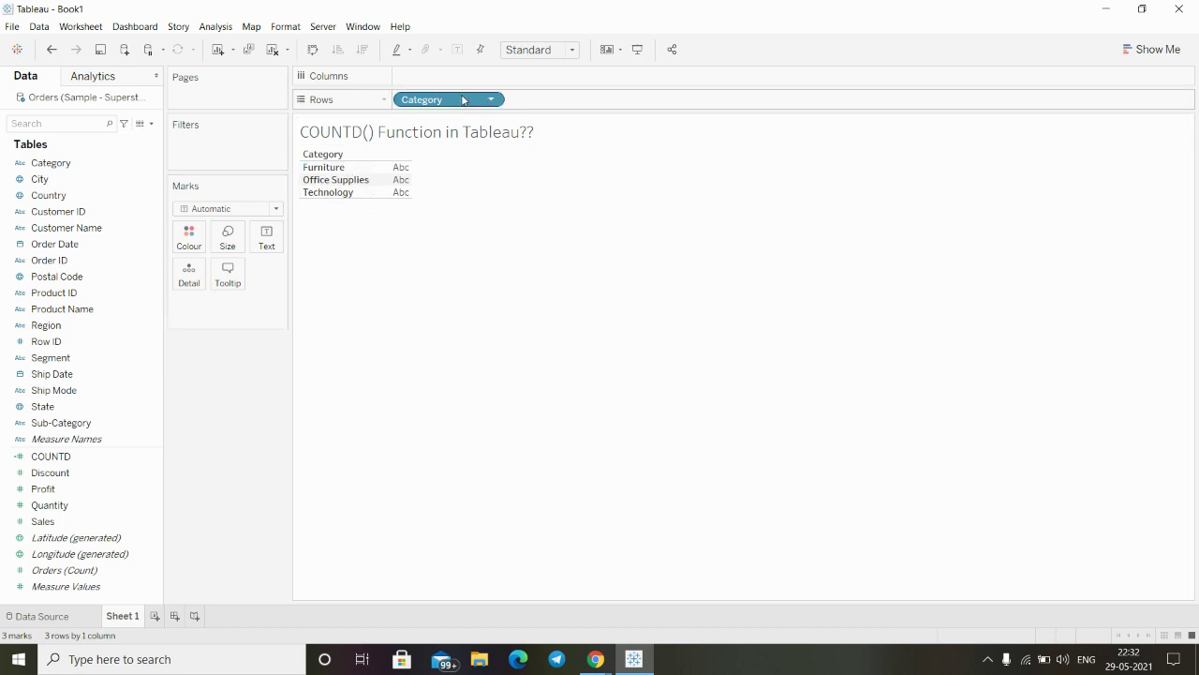
pyautogui.moveTo(489, 99); pyautogui.dragTo(472, 7)
pyautogui.click(62, 461)
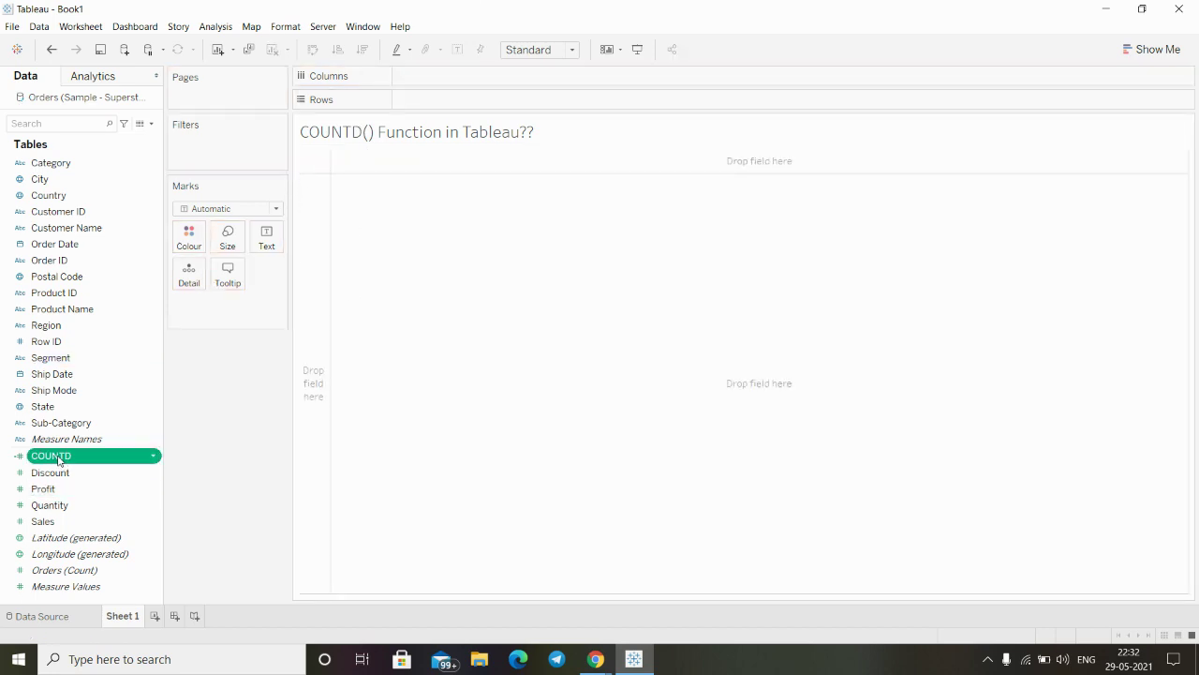
# Step: Edit the COUNTD field's formula to COUNT([Category]) and apply it
pyautogui.click(153, 457)
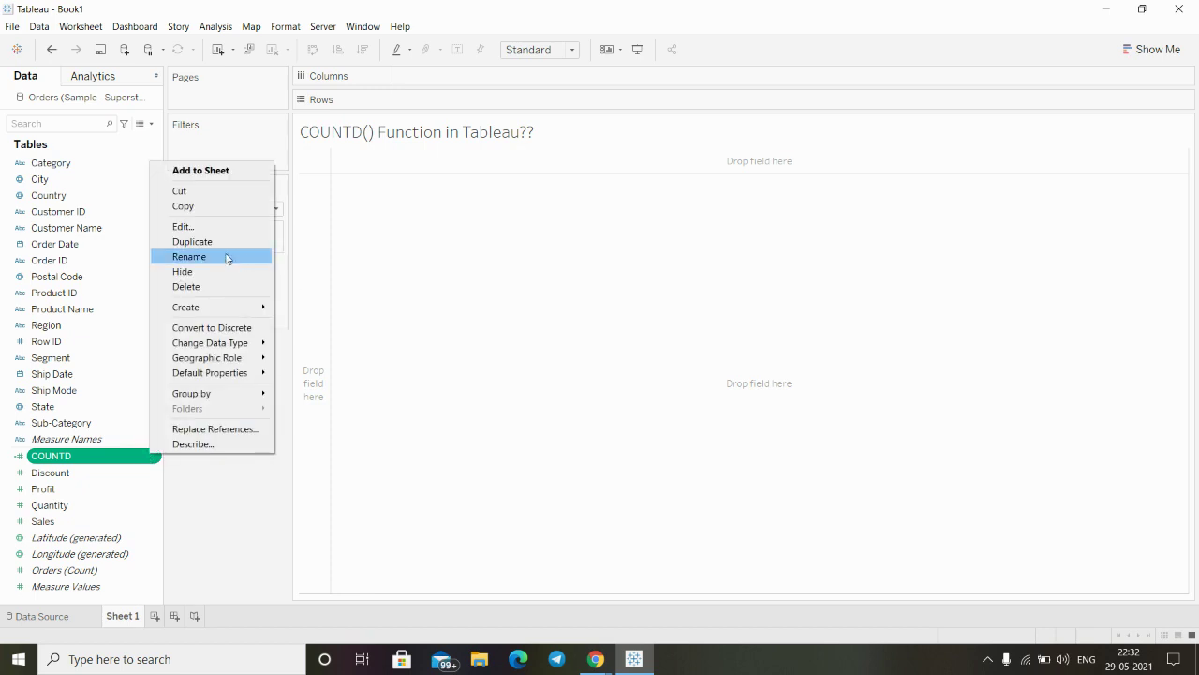
pyautogui.click(183, 226)
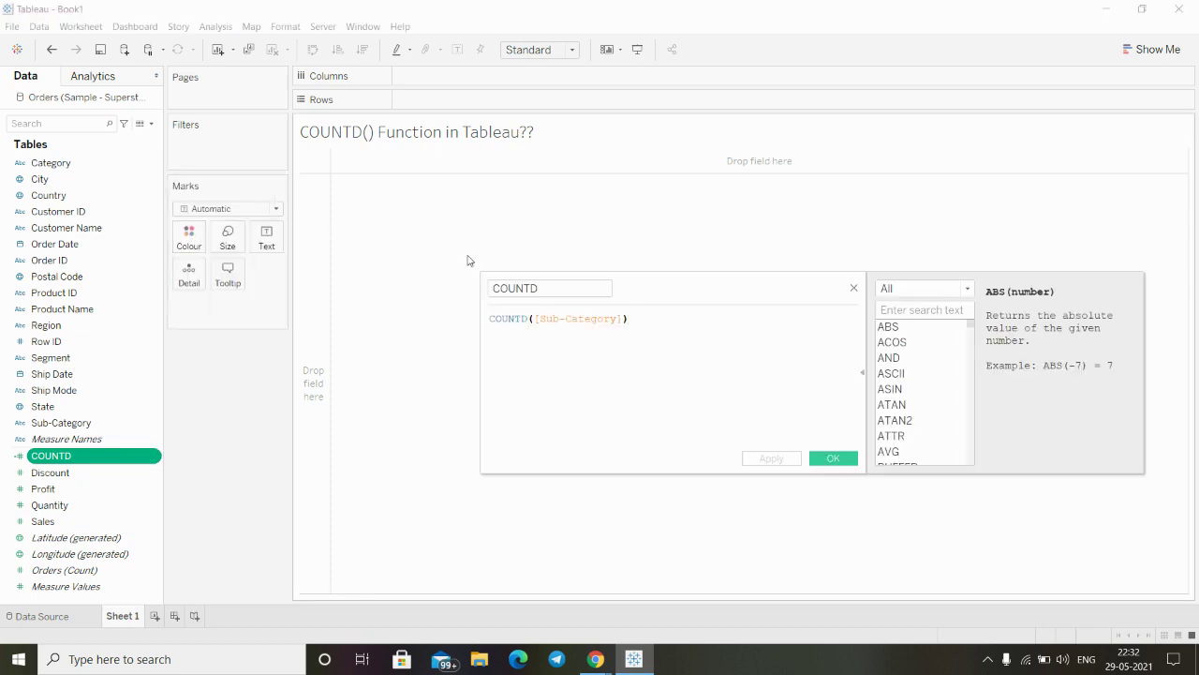
pyautogui.click(529, 320)
pyautogui.press('BackSpace')
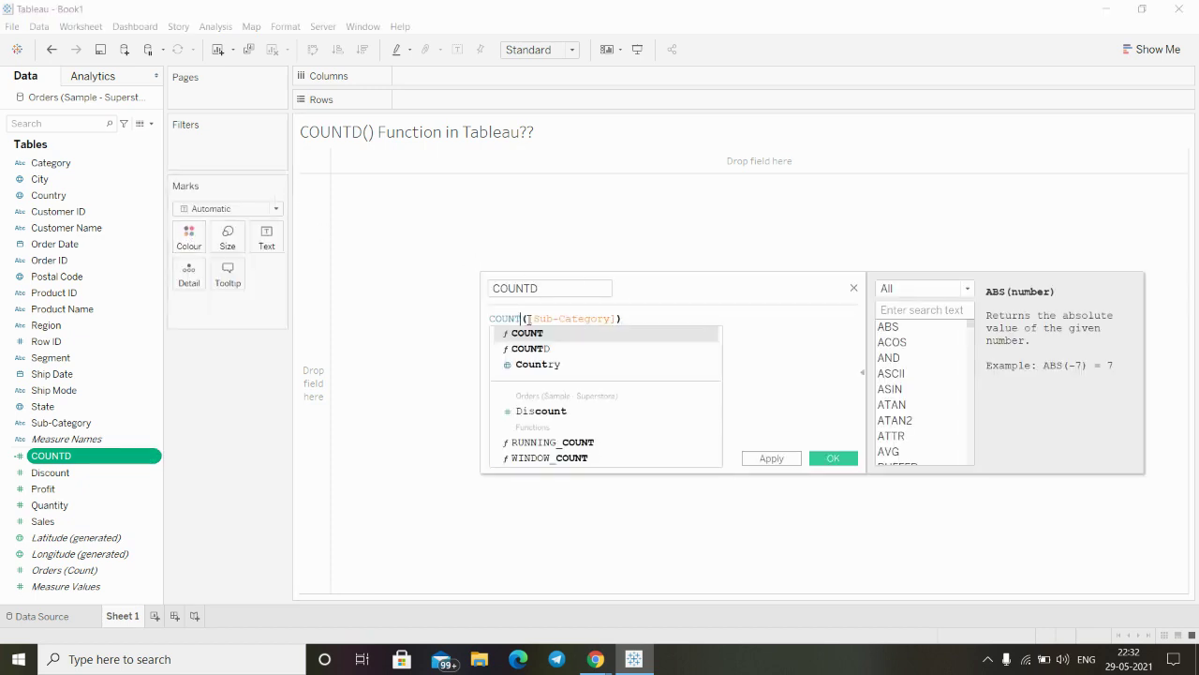
pyautogui.click(616, 318)
pyautogui.press('BackSpace')
pyautogui.press('BackSpace')
pyautogui.press('BackSpace')
pyautogui.press('BackSpace')
pyautogui.press('BackSpace')
pyautogui.press('BackSpace')
pyautogui.press('BackSpace')
pyautogui.press('BackSpace')
pyautogui.press('BackSpace')
pyautogui.press('BackSpace')
pyautogui.press('BackSpace')
pyautogui.press('BackSpace')
pyautogui.press('BackSpace')
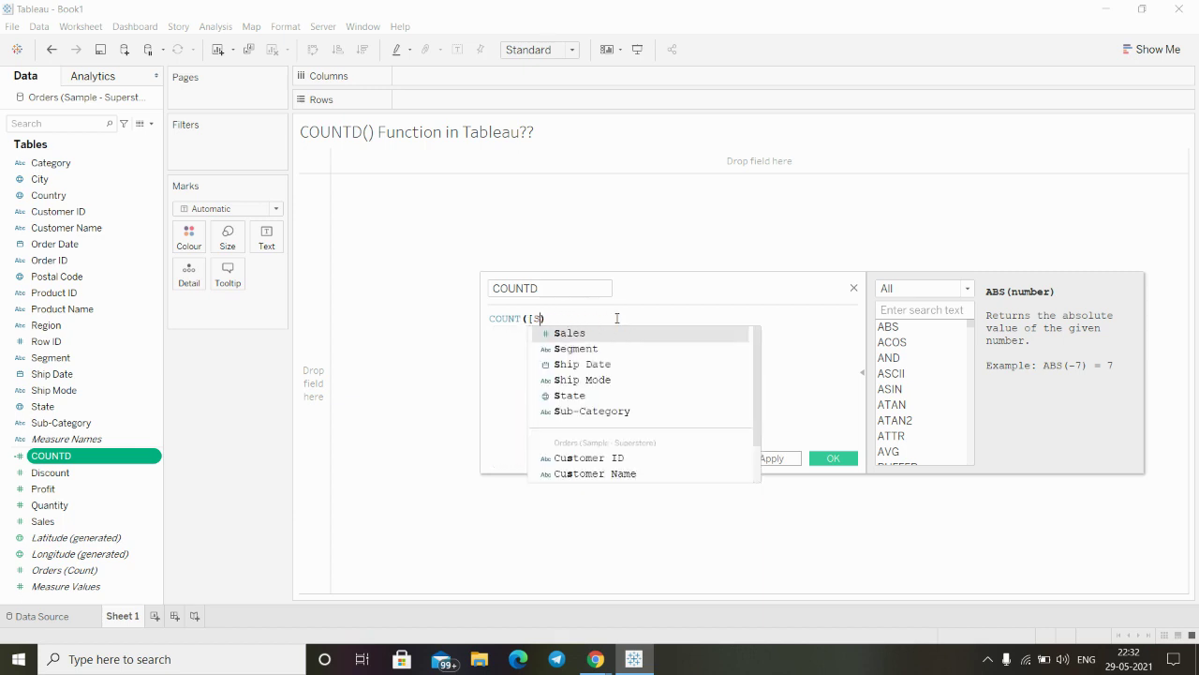
pyautogui.press('BackSpace')
pyautogui.press('BackSpace')
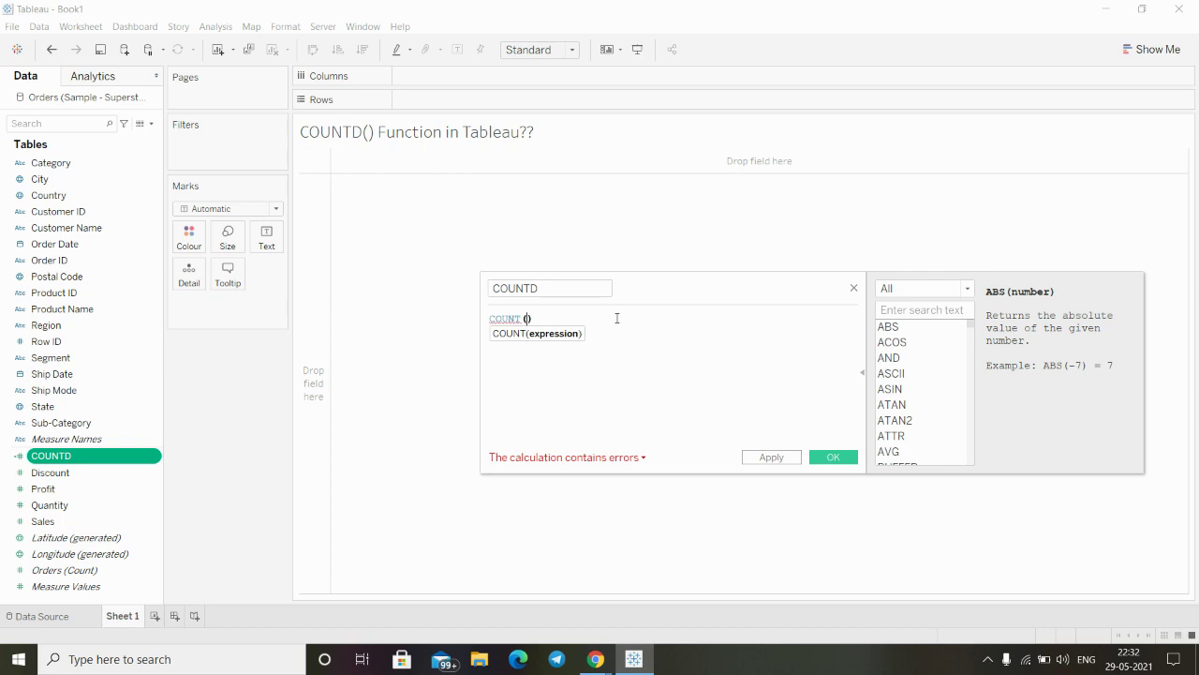
pyautogui.write('ca')
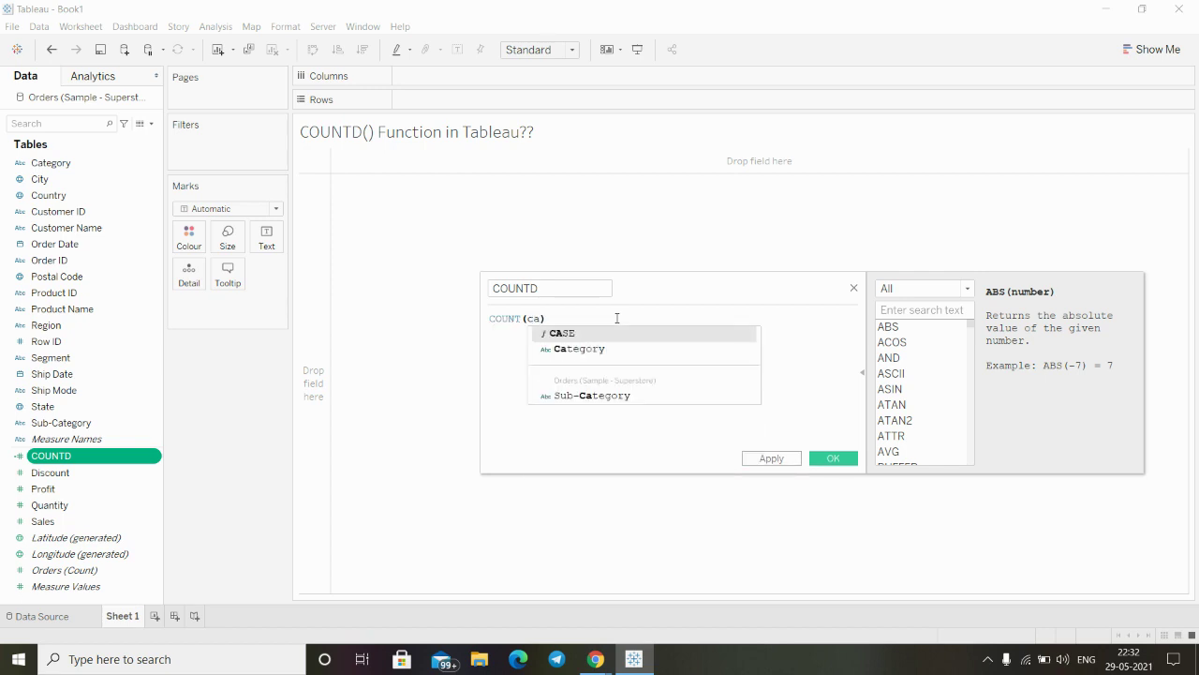
pyautogui.press('Down')
pyautogui.press('Return')
pyautogui.click(771, 459)
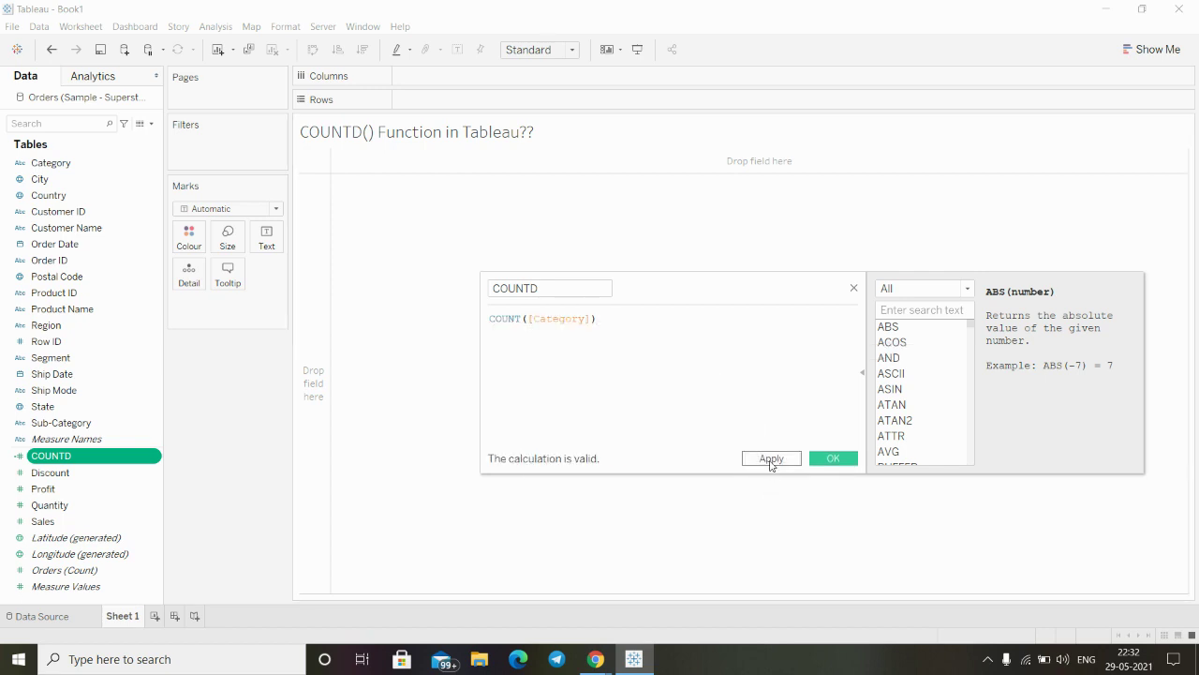
# Step: Place COUNTD on the sheet, showing 9,994, and set its label font size to 20
pyautogui.moveTo(54, 458); pyautogui.dragTo(266, 242)
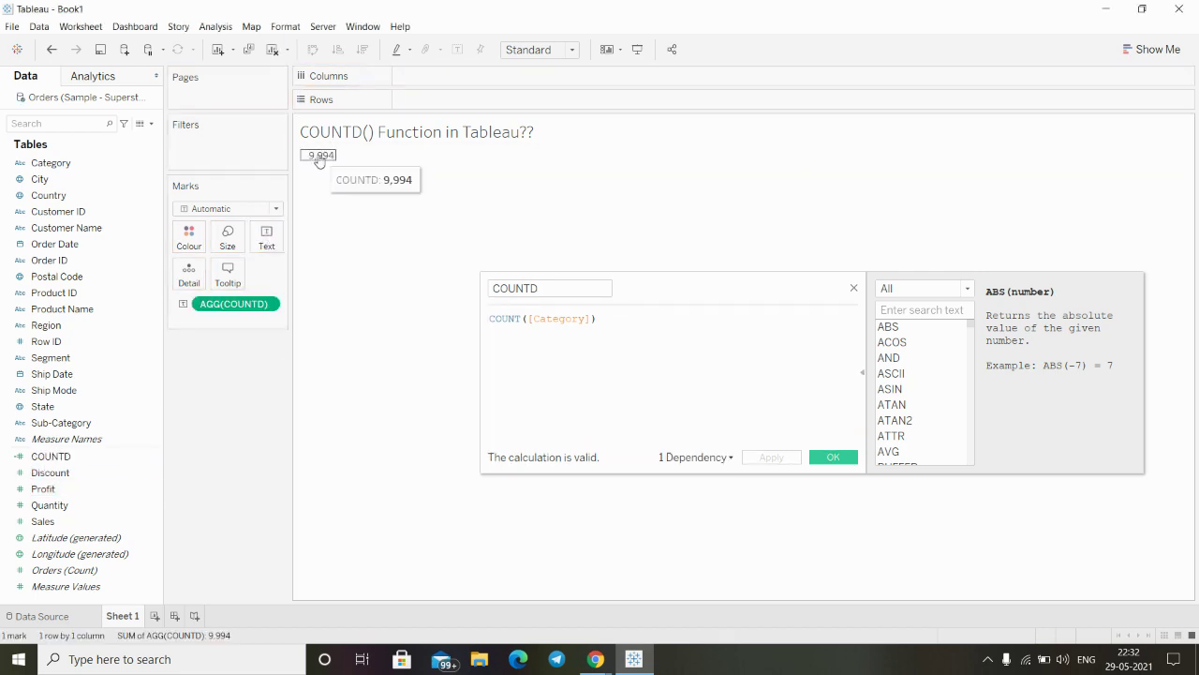
pyautogui.click(265, 247)
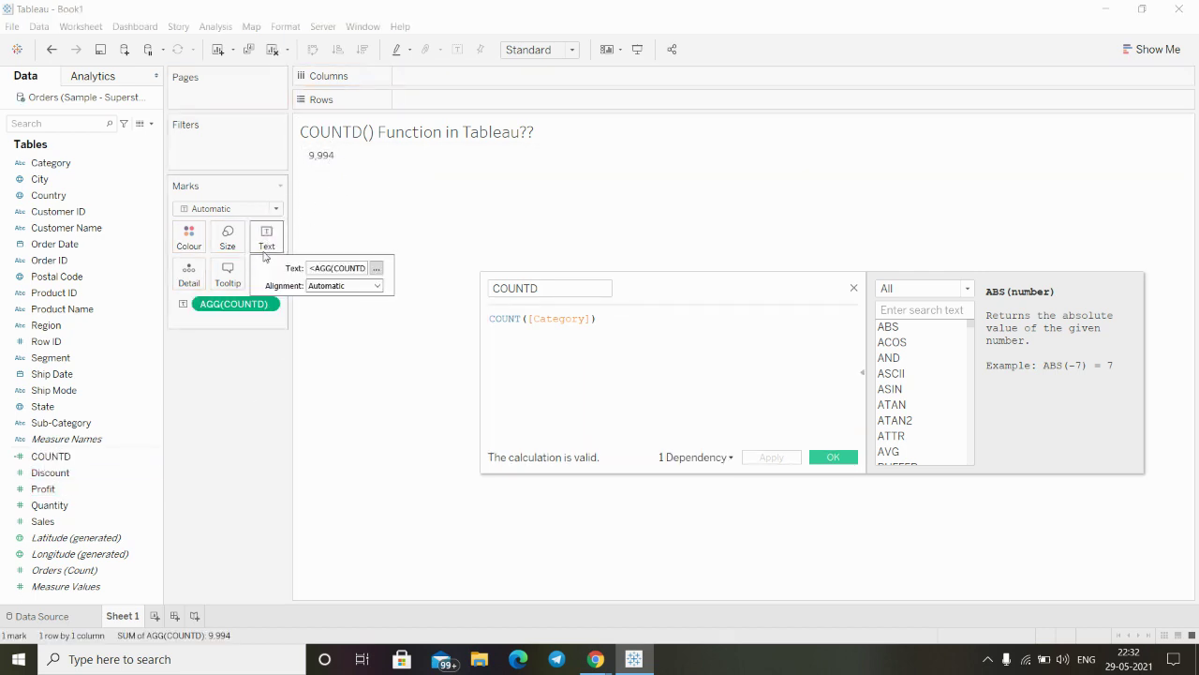
pyautogui.click(376, 268)
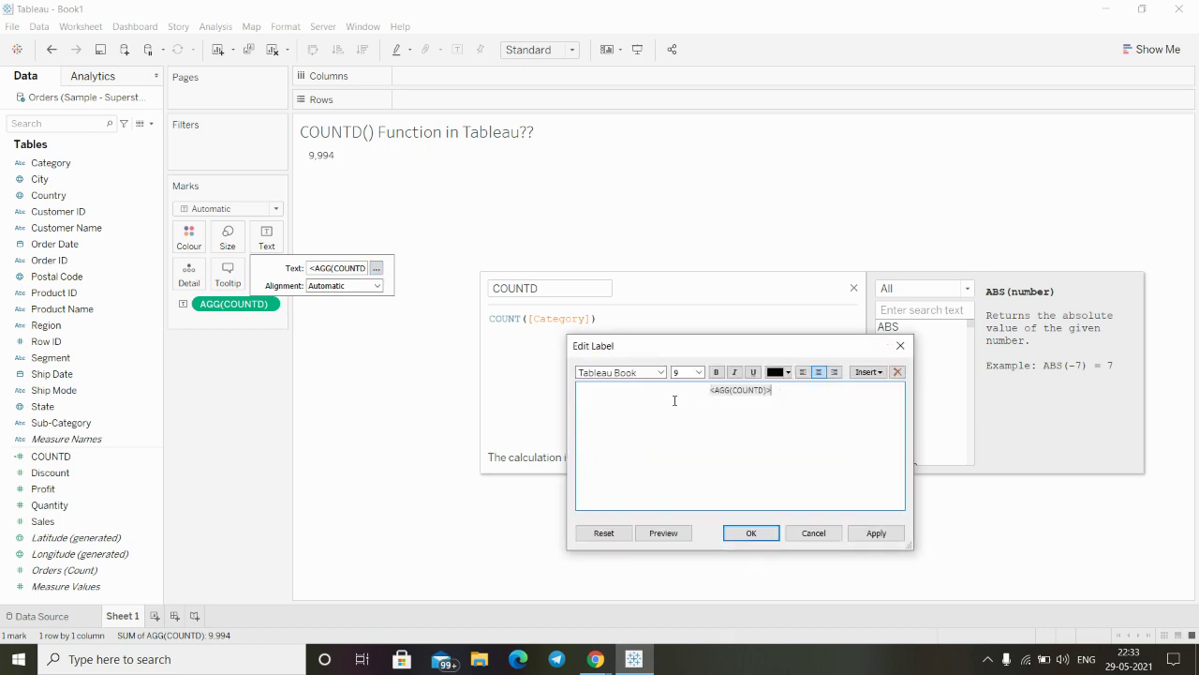
pyautogui.moveTo(776, 389); pyautogui.dragTo(709, 390)
pyautogui.click(699, 372)
pyautogui.click(685, 474)
pyautogui.click(876, 532)
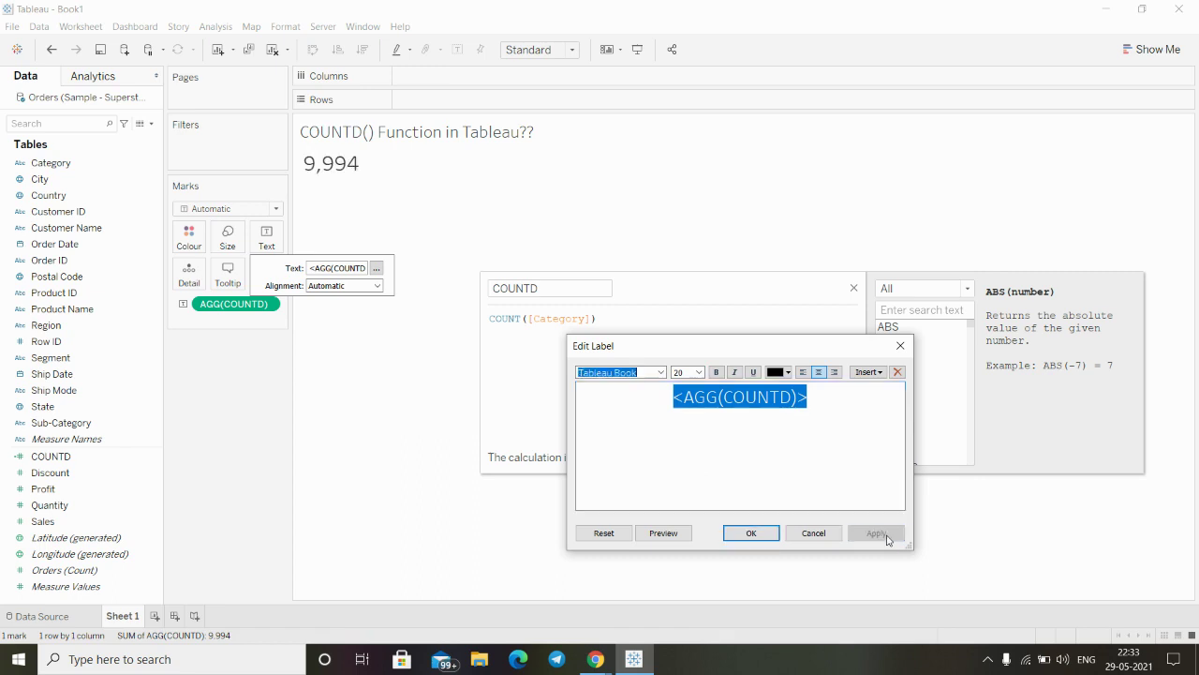
pyautogui.click(770, 537)
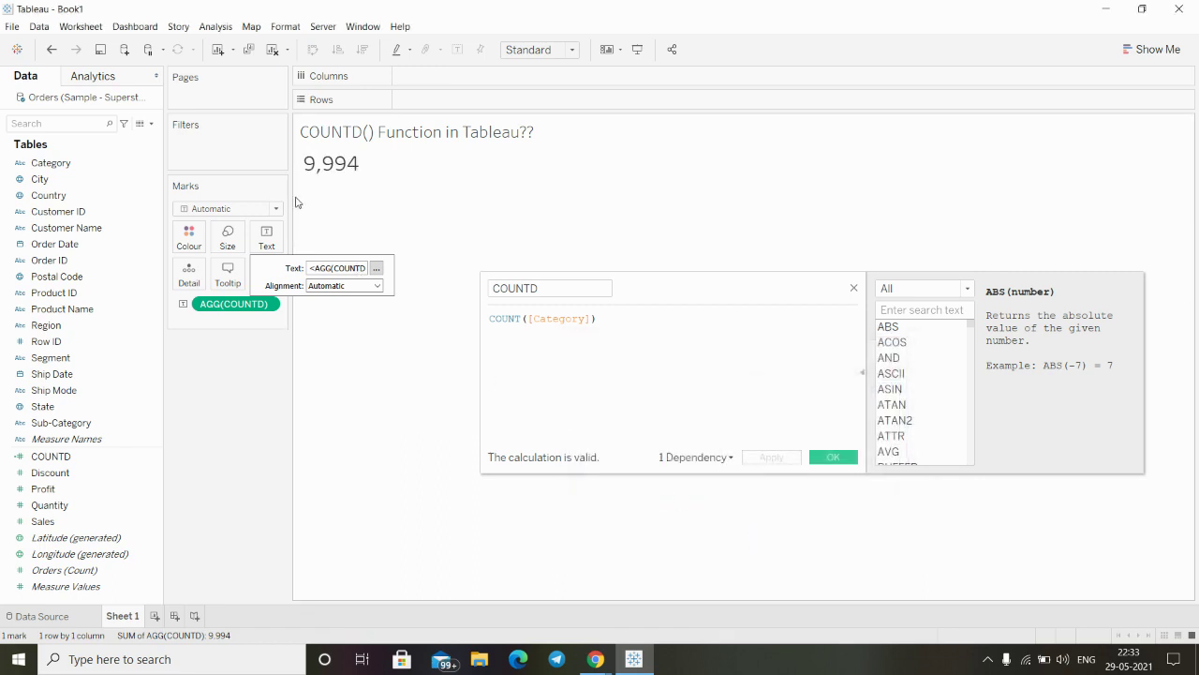
# Step: Make the formula COUNTD([Category]) so the sheet shows 3, then switch to Chrome's Loom library
pyautogui.click(521, 317)
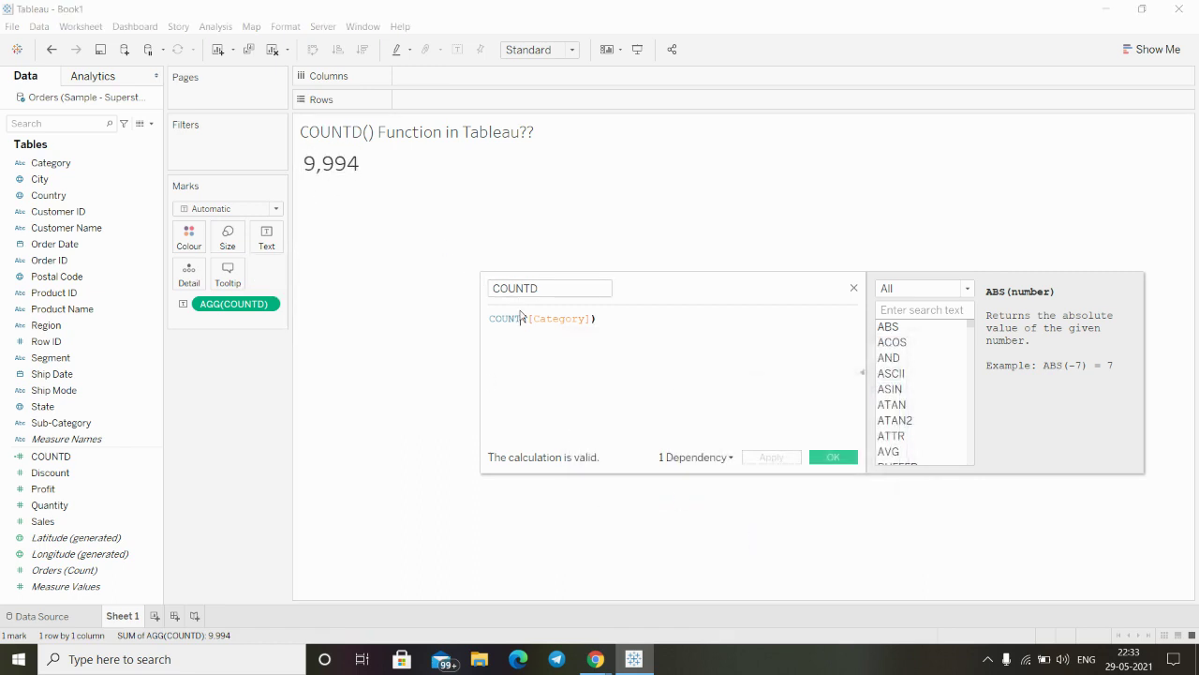
pyautogui.write('D')
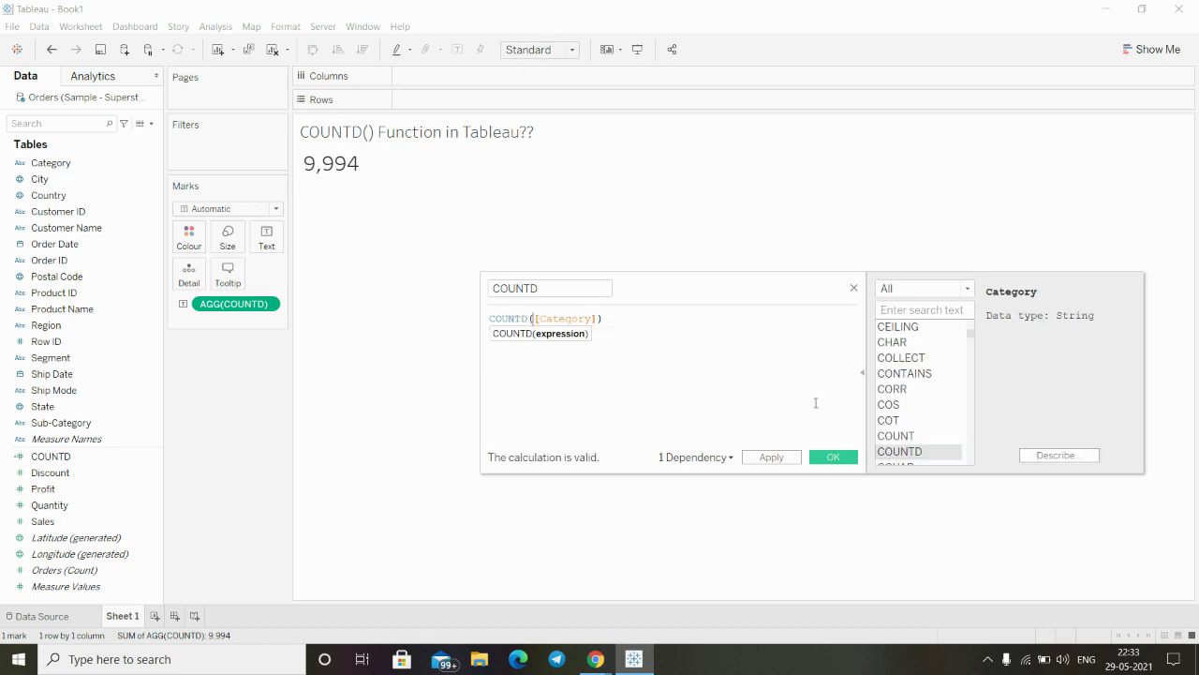
pyautogui.click(764, 459)
pyautogui.click(762, 459)
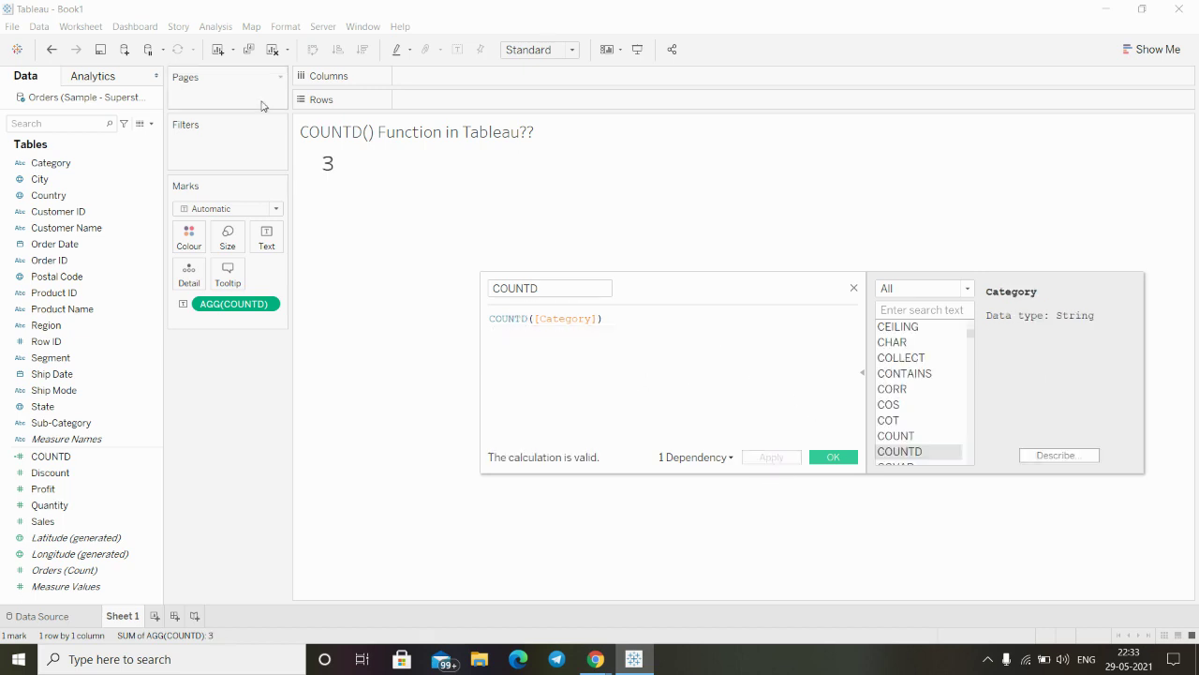
pyautogui.moveTo(325, 166)
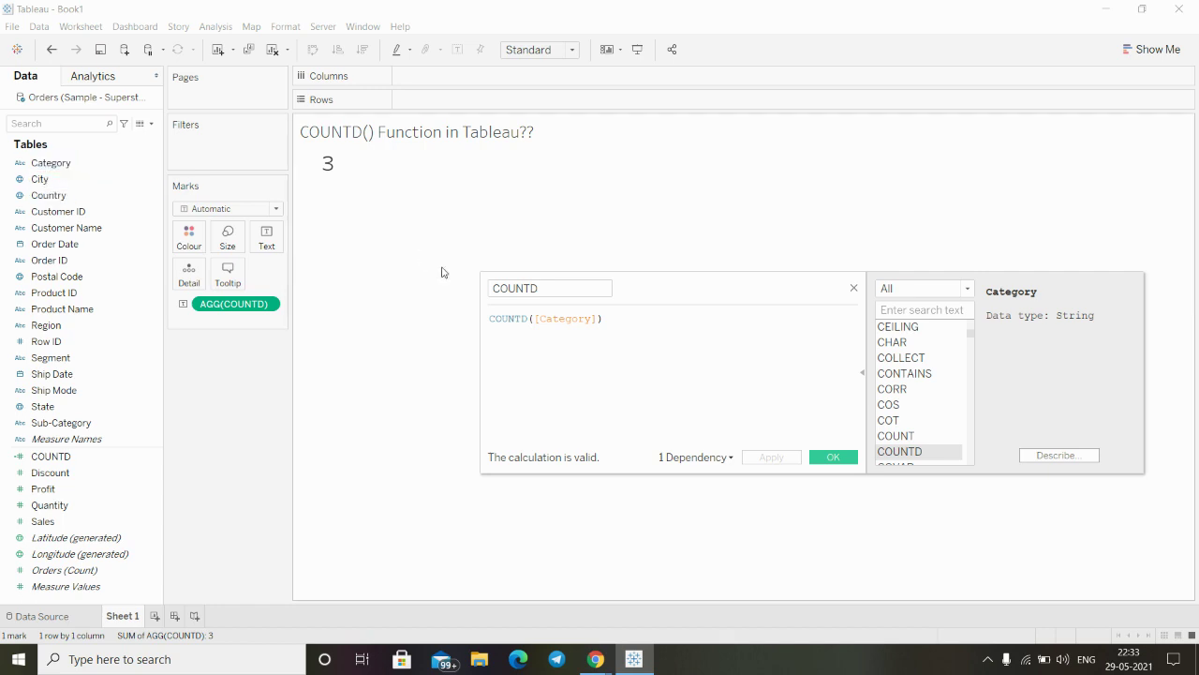
pyautogui.click(841, 457)
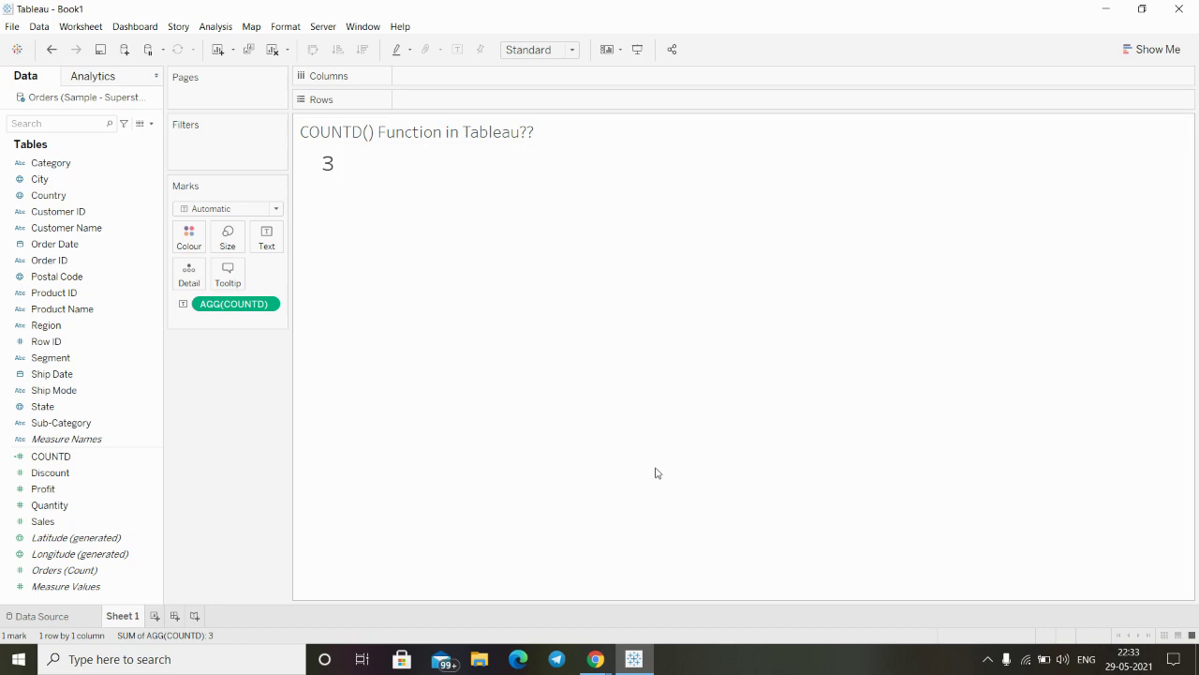
pyautogui.click(597, 660)
pyautogui.click(525, 601)
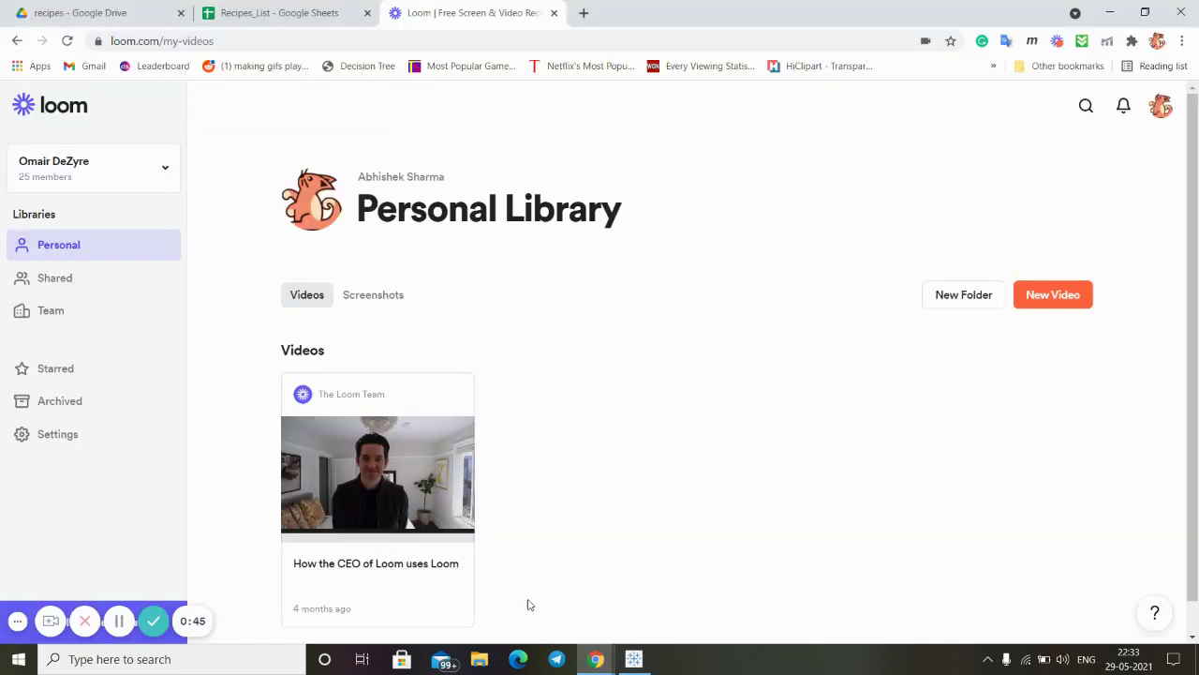